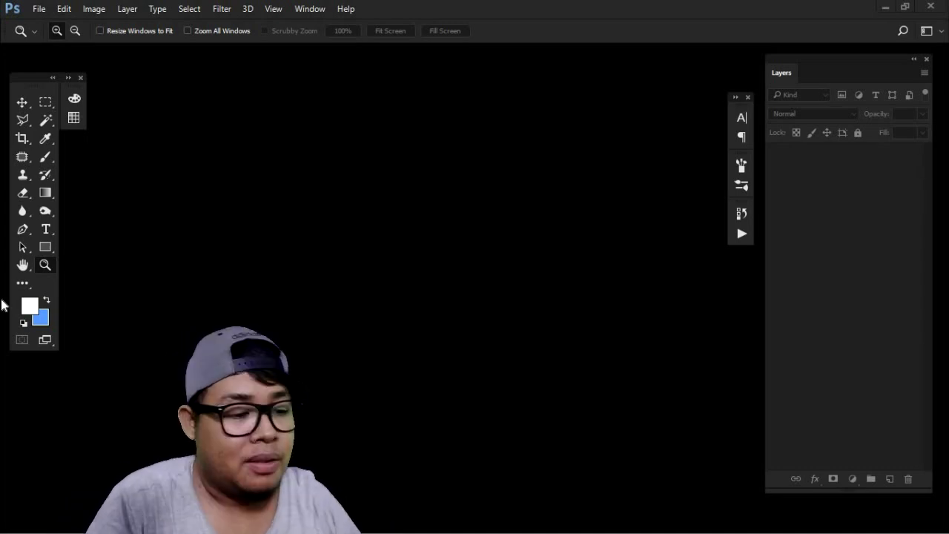
Step: Create a new blank document 100 pixels wide and 100 pixels high at 300 pixels/inch
{"action": "left_click", "coordinate": [39, 9]}
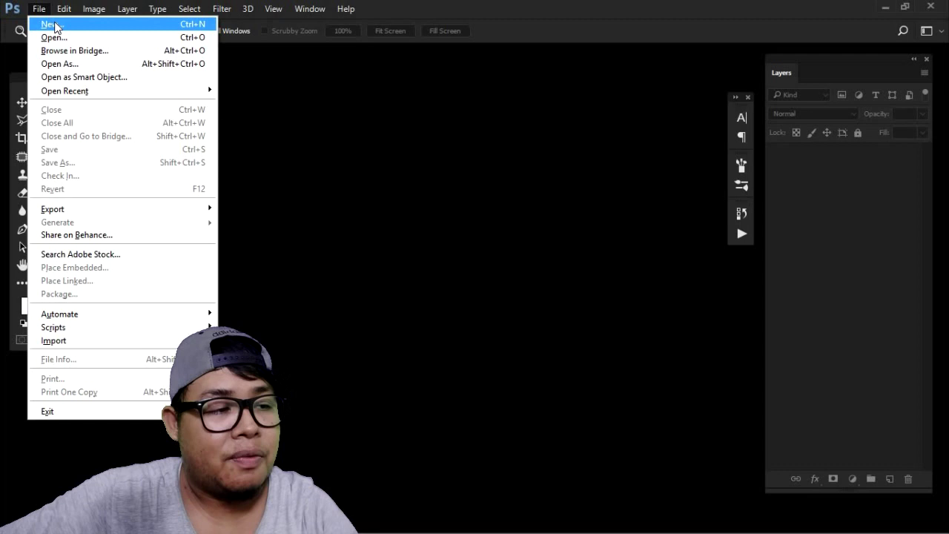
{"action": "left_click", "coordinate": [55, 26]}
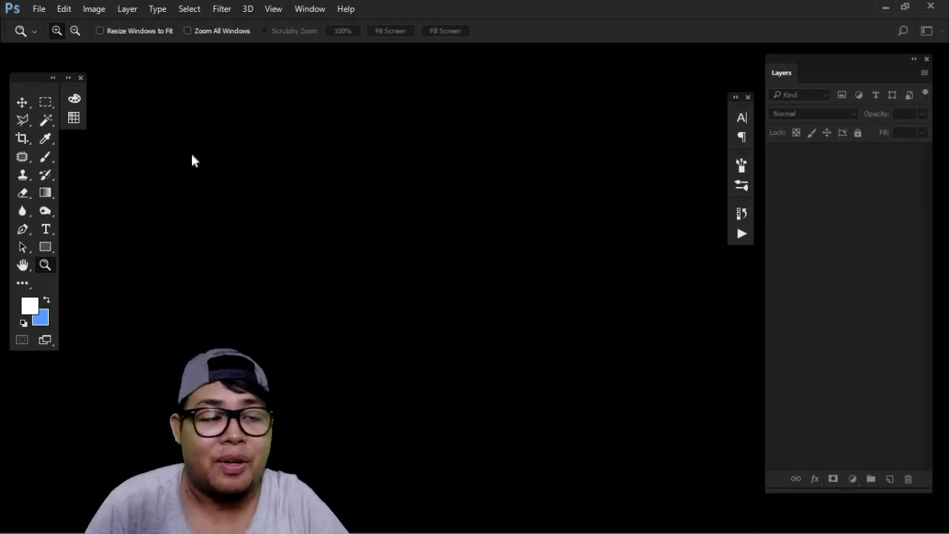
{"action": "key", "text": "ctrl+n"}
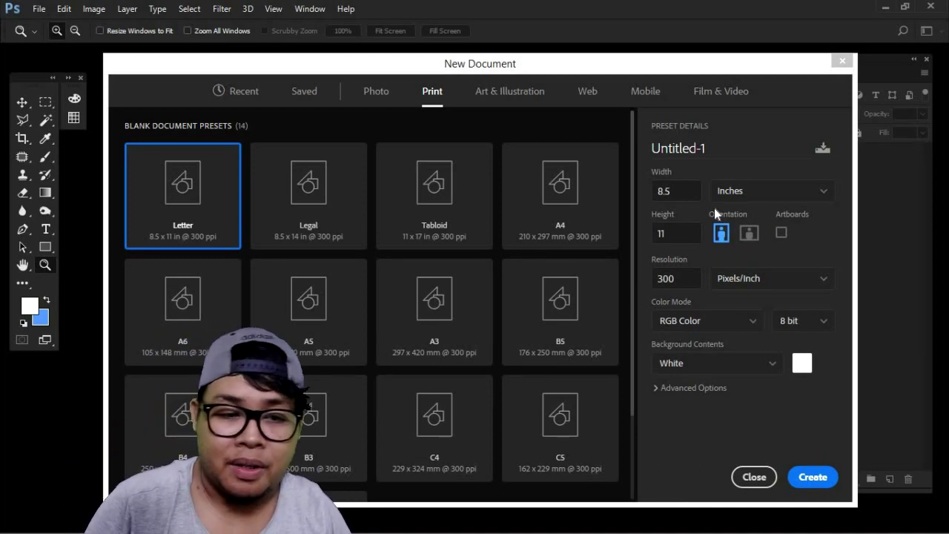
{"action": "left_click", "coordinate": [756, 193]}
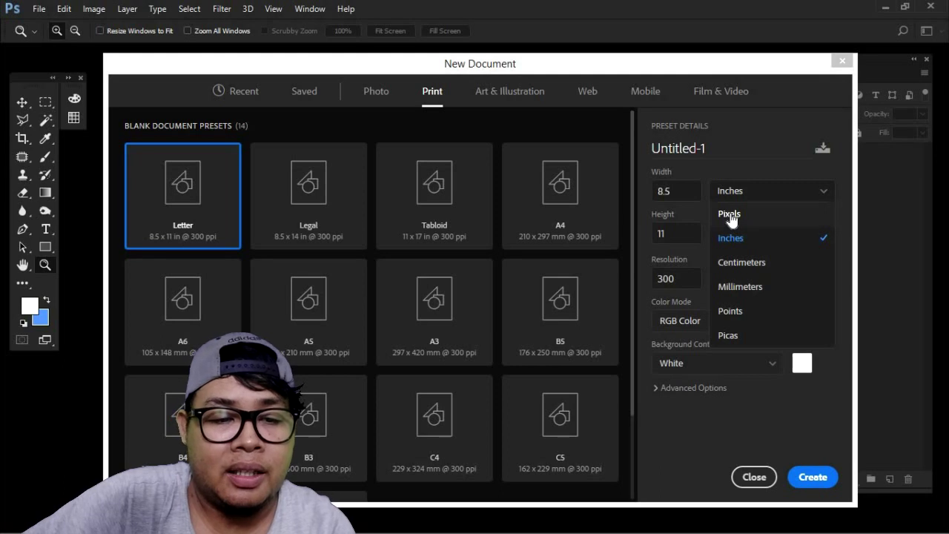
{"action": "left_click", "coordinate": [730, 214]}
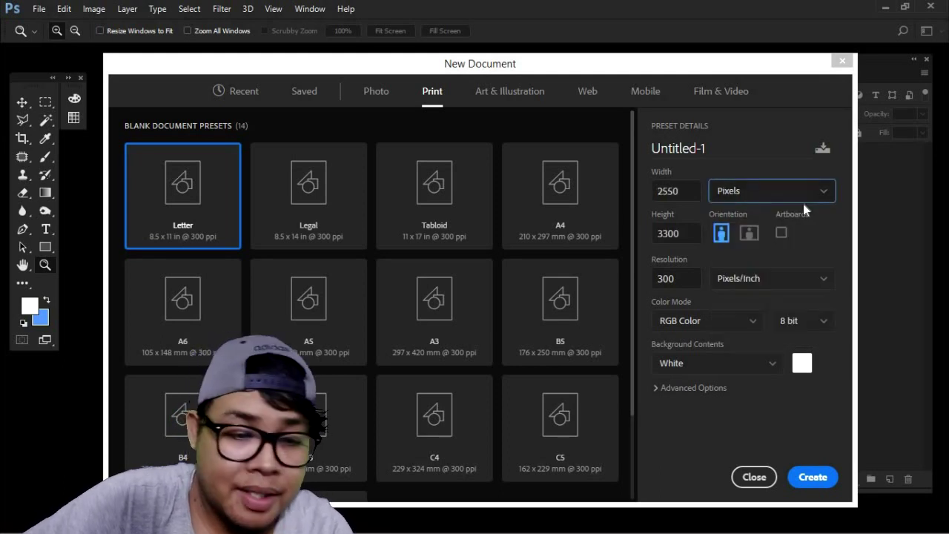
{"action": "left_click", "coordinate": [693, 189]}
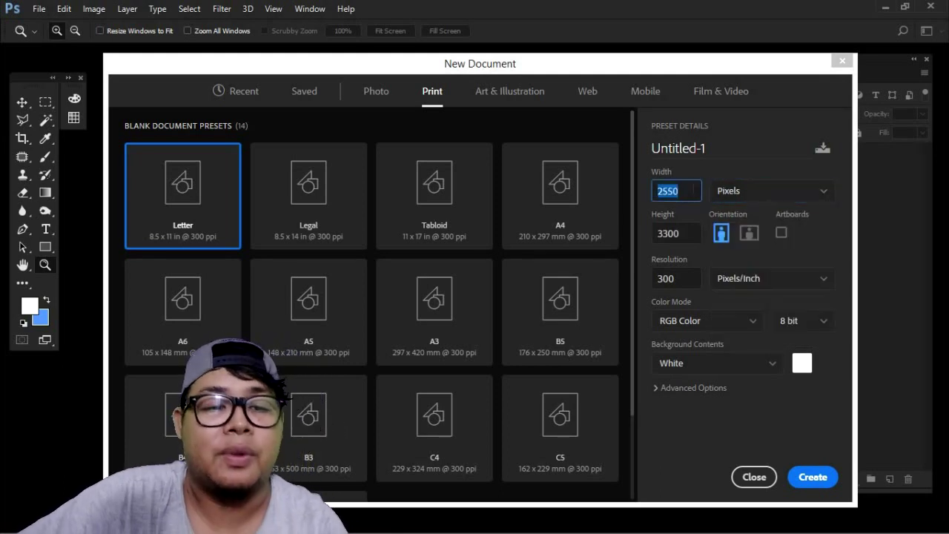
{"action": "type", "text": "100"}
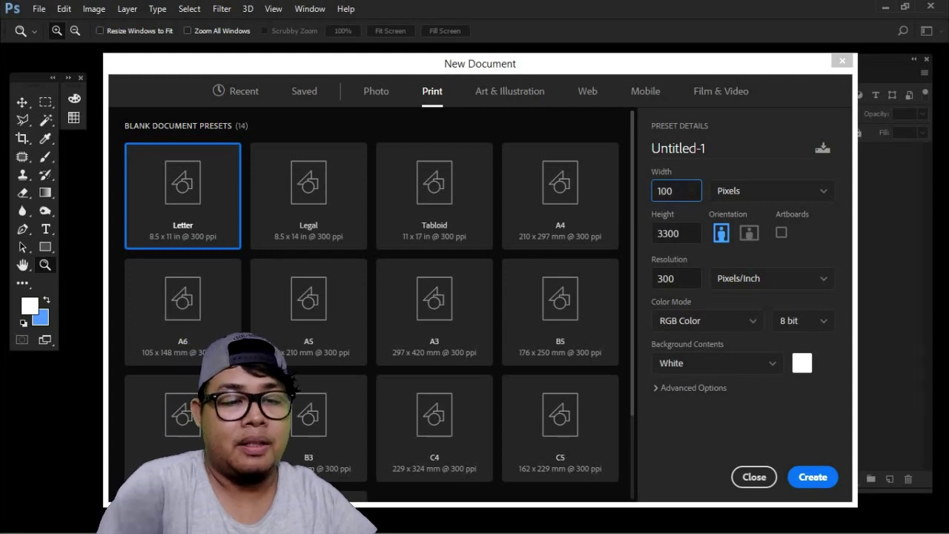
{"action": "left_click", "coordinate": [679, 233]}
{"action": "type", "text": "10"}
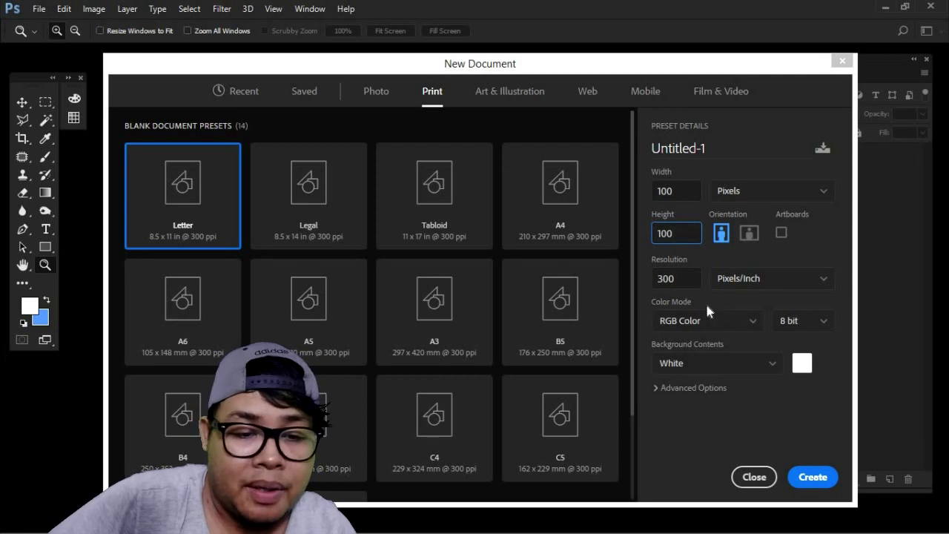
{"action": "left_click", "coordinate": [812, 477]}
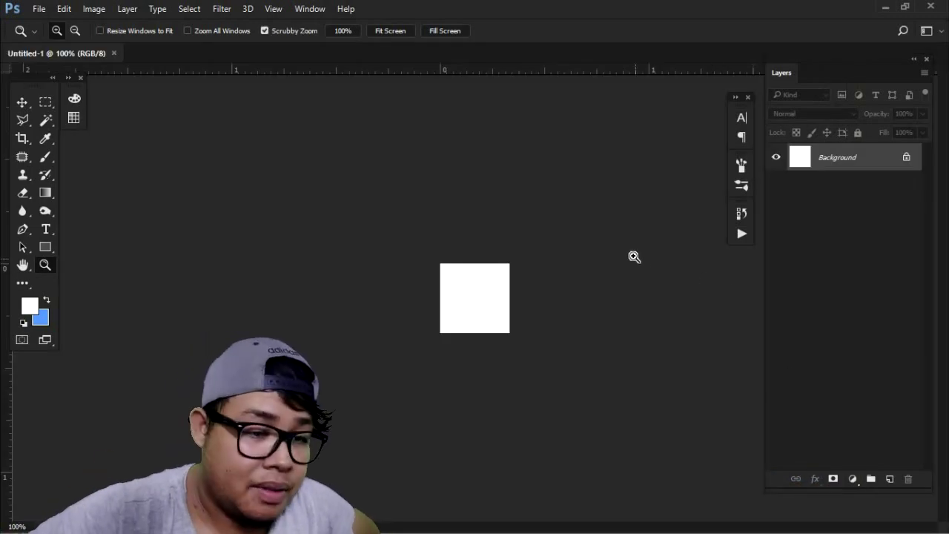
Step: Swap the foreground and background colors and fill the Background layer with the light blue foreground color
{"action": "left_click_drag", "start_coordinate": [473, 290], "coordinate": [536, 341]}
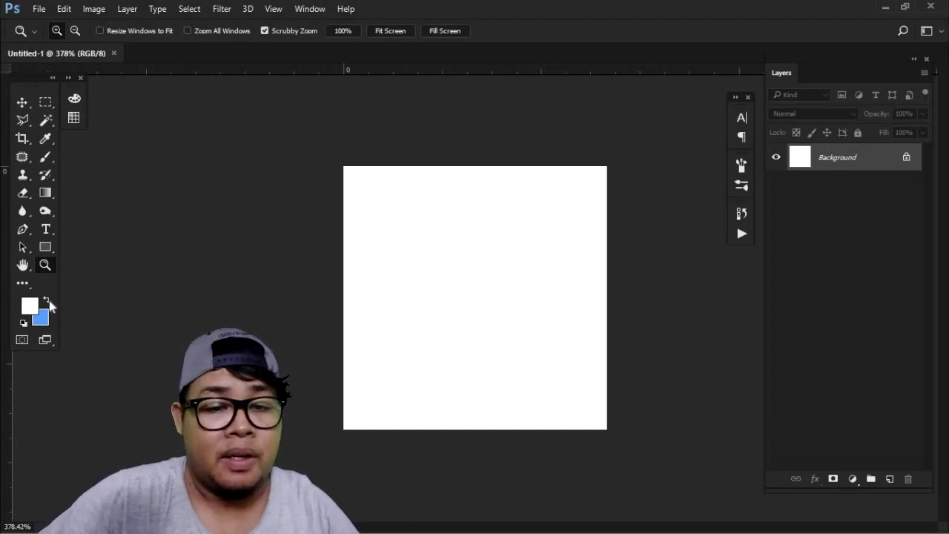
{"action": "key", "text": "x"}
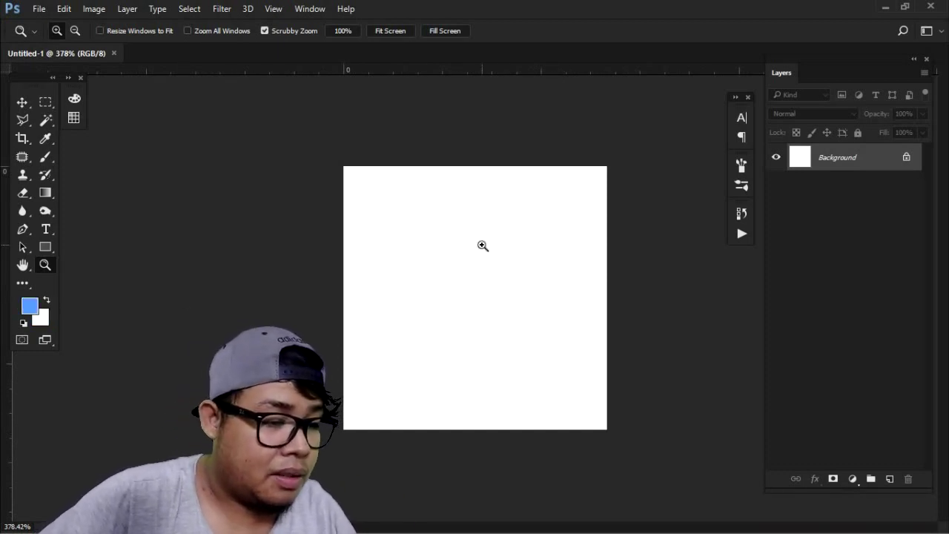
{"action": "key", "text": "alt+BackSpace"}
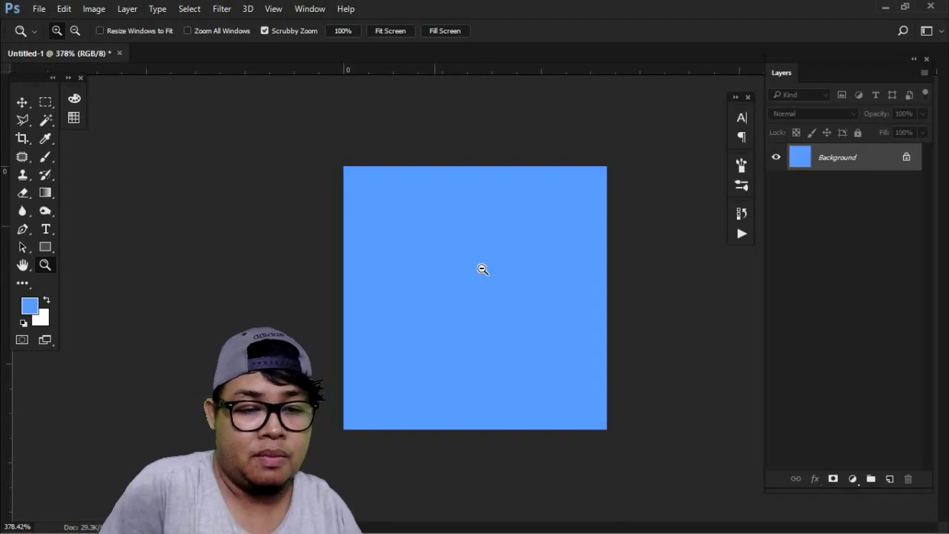
Step: Choose the Brush tool and set the foreground color to a dark blue
{"action": "scroll", "coordinate": [483, 269], "scroll_direction": "up", "scroll_amount": 5}
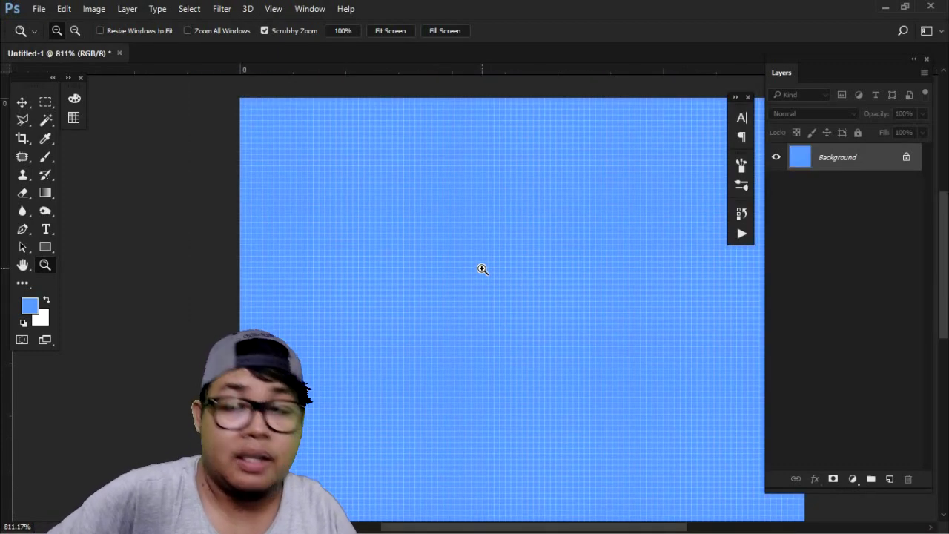
{"action": "scroll", "coordinate": [490, 273], "scroll_direction": "down", "scroll_amount": 3}
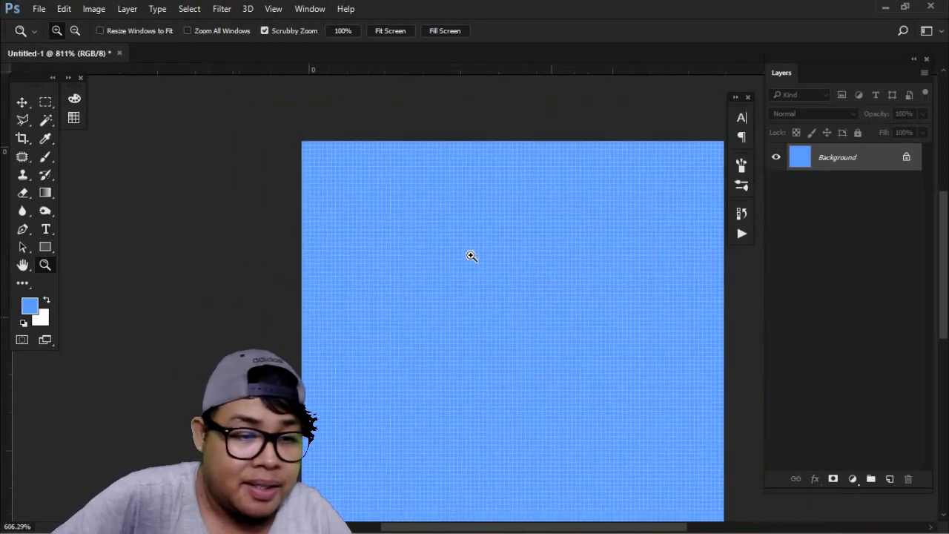
{"action": "mouse_move", "coordinate": [284, 110]}
{"action": "left_mouse_down"}
{"action": "mouse_move", "coordinate": [313, 127]}
{"action": "mouse_move", "coordinate": [292, 112]}
{"action": "left_mouse_up"}
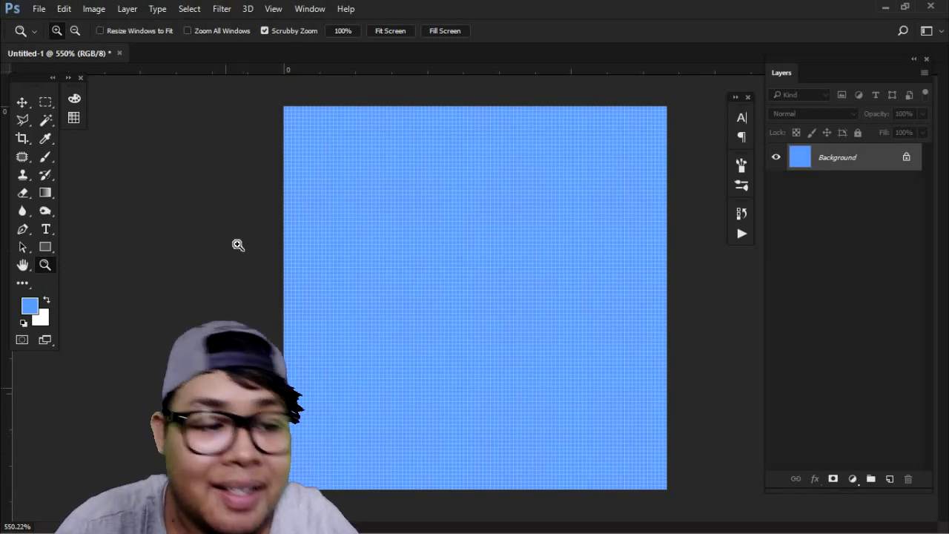
{"action": "scroll", "coordinate": [283, 228], "scroll_direction": "up", "scroll_amount": 1}
{"action": "left_click_drag", "start_coordinate": [283, 229], "coordinate": [380, 275]}
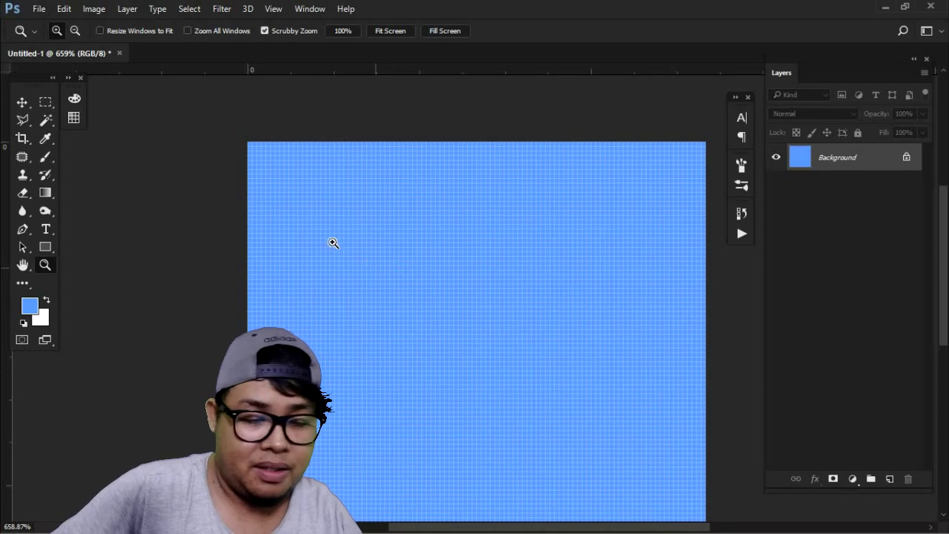
{"action": "left_click_drag", "start_coordinate": [291, 230], "coordinate": [263, 201]}
{"action": "left_click", "coordinate": [45, 156]}
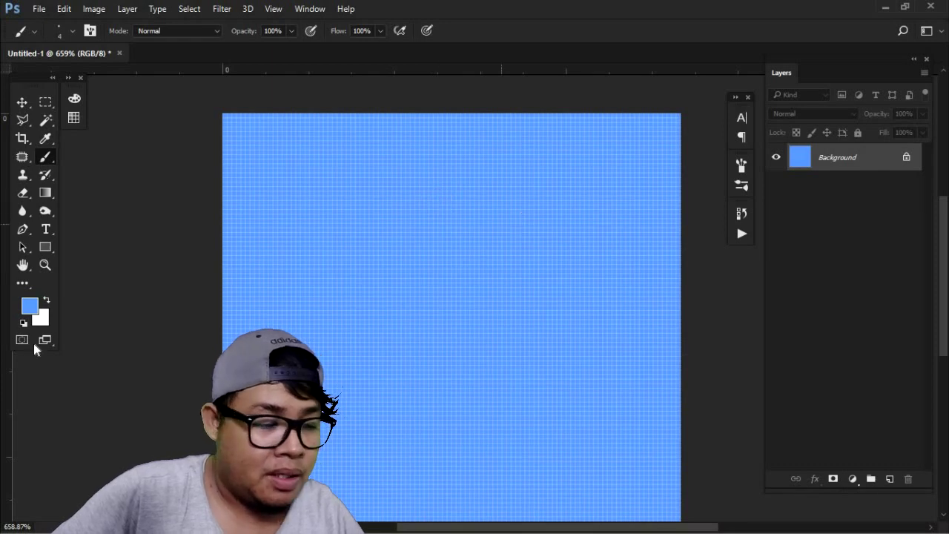
{"action": "left_click", "coordinate": [30, 307]}
{"action": "left_click", "coordinate": [427, 185]}
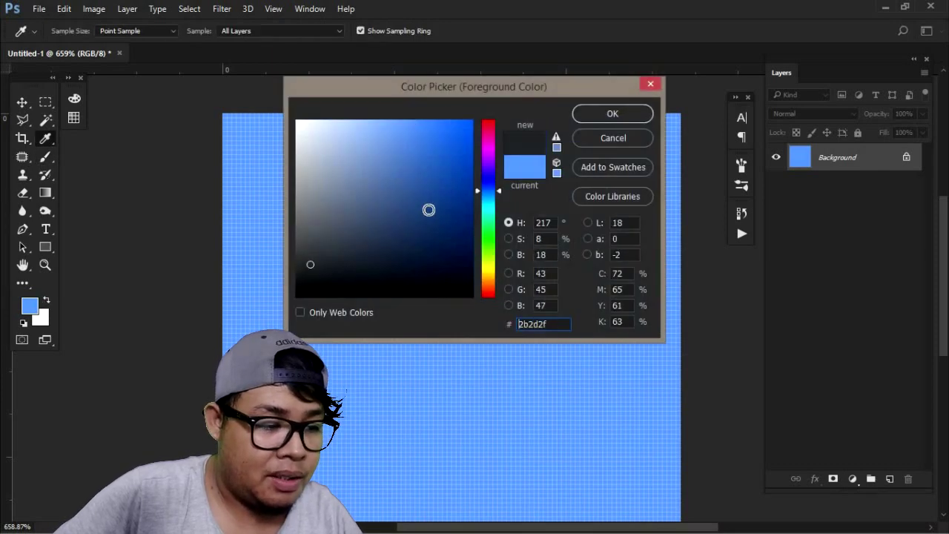
{"action": "left_click", "coordinate": [416, 225]}
{"action": "left_click", "coordinate": [613, 114]}
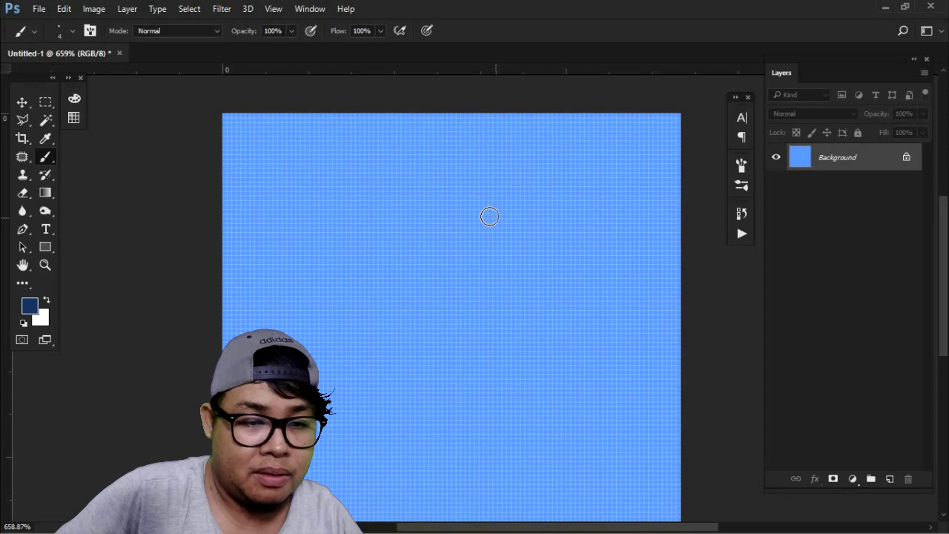
Step: Try painting a curved dark blue stroke with the soft Brush tool on the Background layer
{"action": "left_click_drag", "start_coordinate": [567, 216], "coordinate": [456, 243]}
{"action": "left_click_drag", "start_coordinate": [463, 302], "coordinate": [479, 308]}
{"action": "key", "text": "ctrl+z"}
{"action": "mouse_move", "coordinate": [532, 196]}
{"action": "left_mouse_down"}
{"action": "mouse_move", "coordinate": [482, 284]}
{"action": "mouse_move", "coordinate": [504, 263]}
{"action": "mouse_move", "coordinate": [511, 289]}
{"action": "mouse_move", "coordinate": [474, 272]}
{"action": "left_mouse_up"}
{"action": "key", "text": "z"}
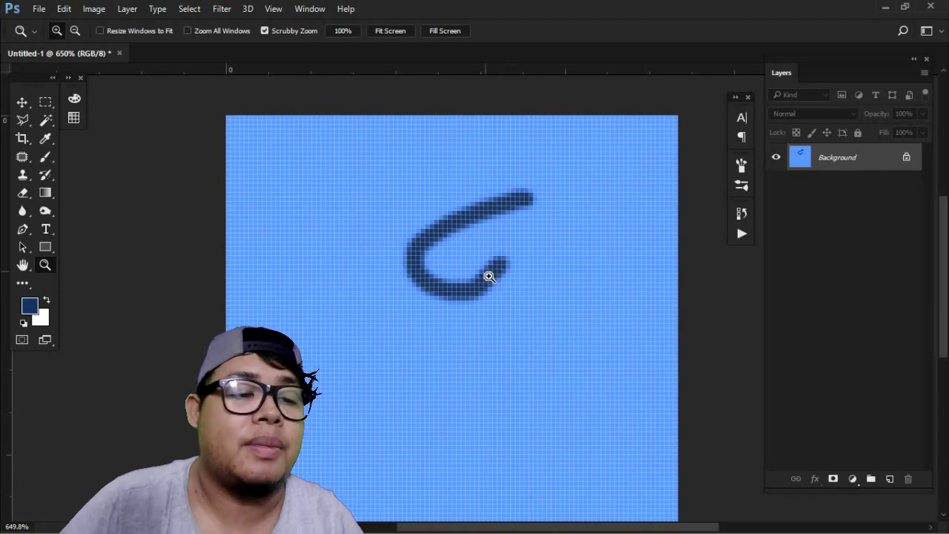
{"action": "left_click_drag", "start_coordinate": [484, 269], "coordinate": [492, 286]}
{"action": "key", "text": "ctrl+z"}
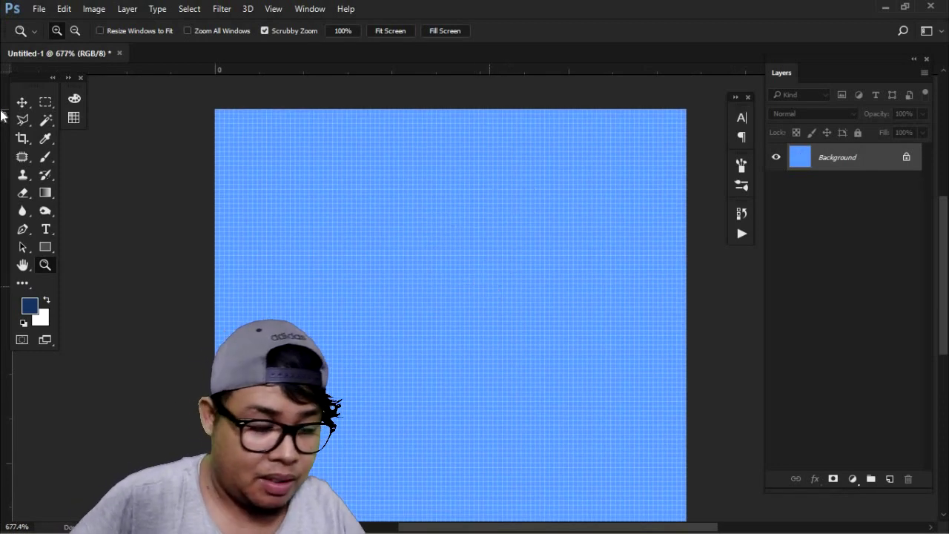
Step: Switch to the Pencil tool and add a new layer above the Background layer
{"action": "left_click", "coordinate": [43, 160]}
{"action": "right_click", "coordinate": [43, 161]}
{"action": "left_click", "coordinate": [89, 157]}
{"action": "right_click", "coordinate": [46, 156]}
{"action": "left_click", "coordinate": [112, 169]}
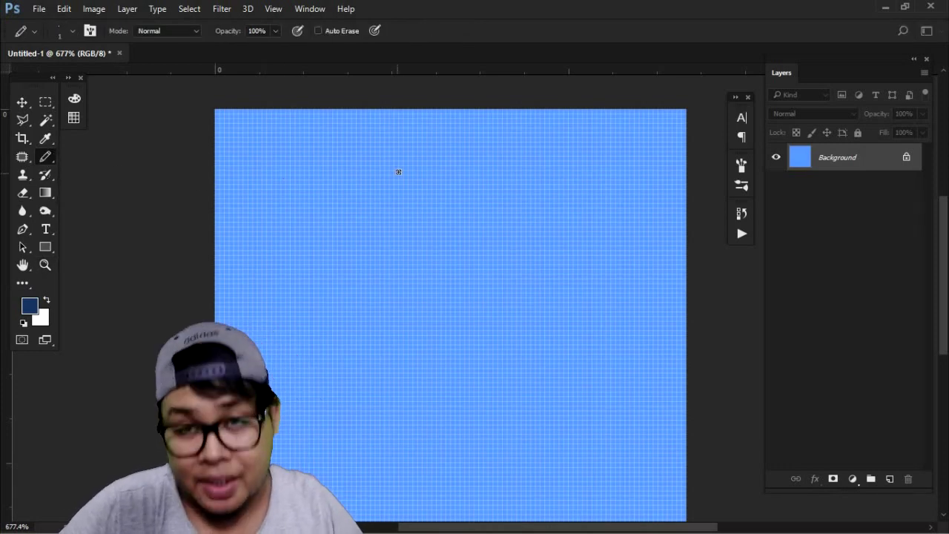
{"action": "key", "text": "ctrl+shift+n"}
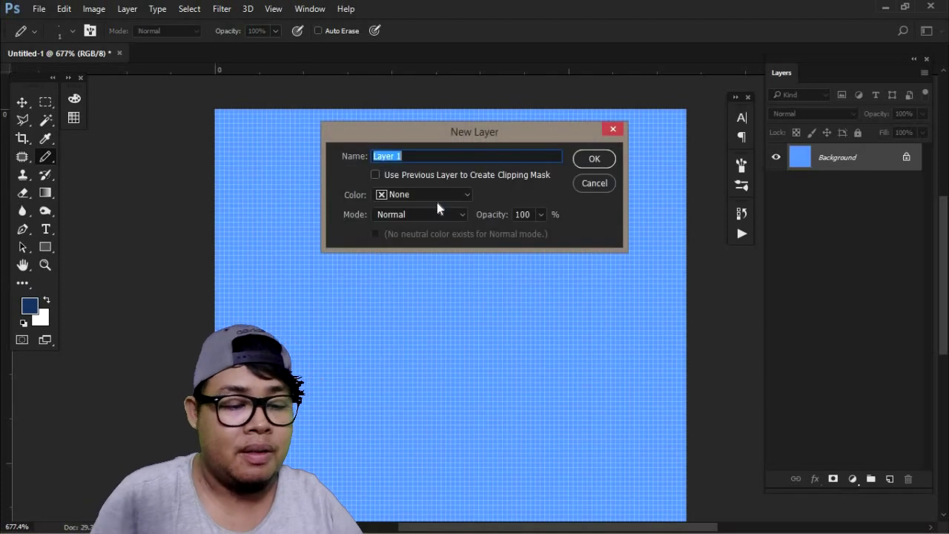
{"action": "key", "text": "Return"}
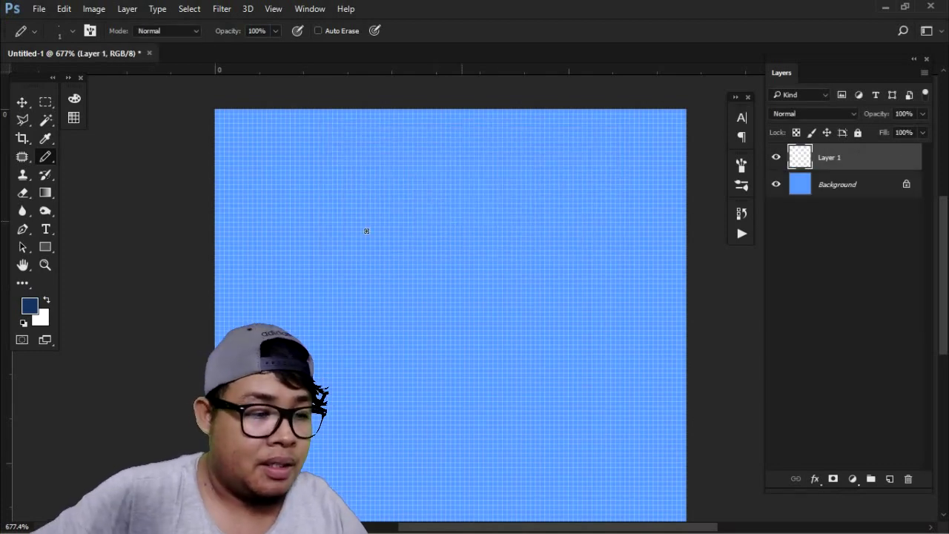
Step: Draw a closed, roughly round dark blue outline on the new layer with the 1-pixel Pencil
{"action": "mouse_move", "coordinate": [453, 201]}
{"action": "left_mouse_down"}
{"action": "mouse_move", "coordinate": [428, 224]}
{"action": "mouse_move", "coordinate": [467, 264]}
{"action": "mouse_move", "coordinate": [492, 229]}
{"action": "mouse_move", "coordinate": [521, 284]}
{"action": "left_mouse_up"}
{"action": "key", "text": "z"}
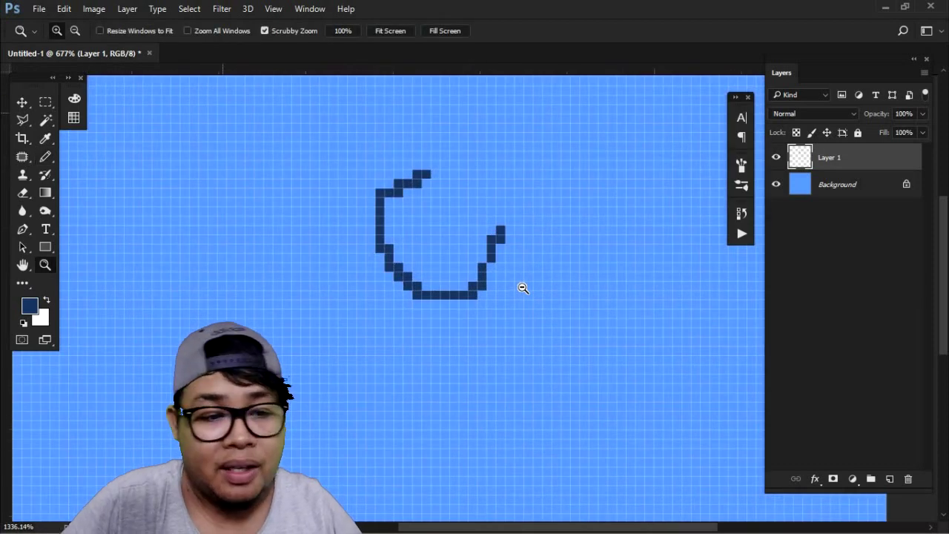
{"action": "key", "text": "b"}
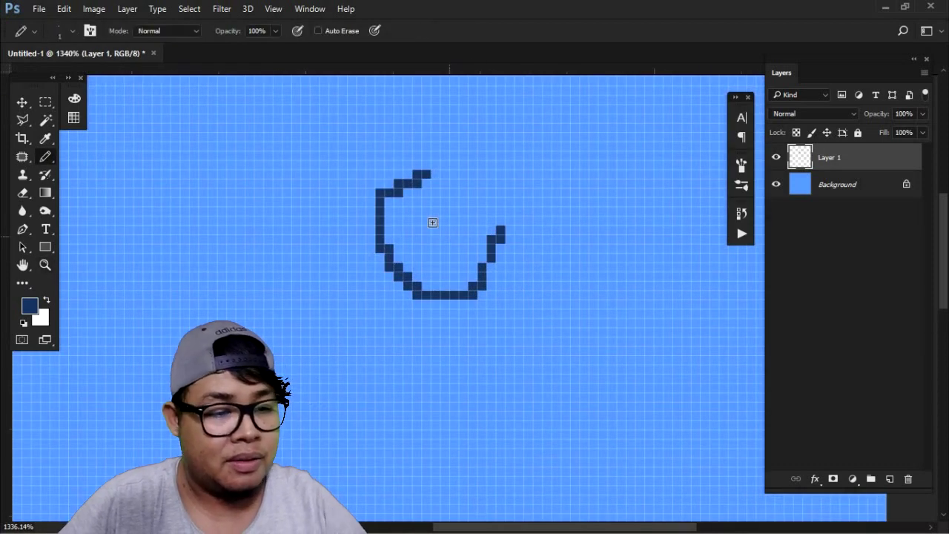
{"action": "mouse_move", "coordinate": [429, 180]}
{"action": "left_mouse_down"}
{"action": "mouse_move", "coordinate": [445, 165]}
{"action": "mouse_move", "coordinate": [488, 191]}
{"action": "left_mouse_up"}
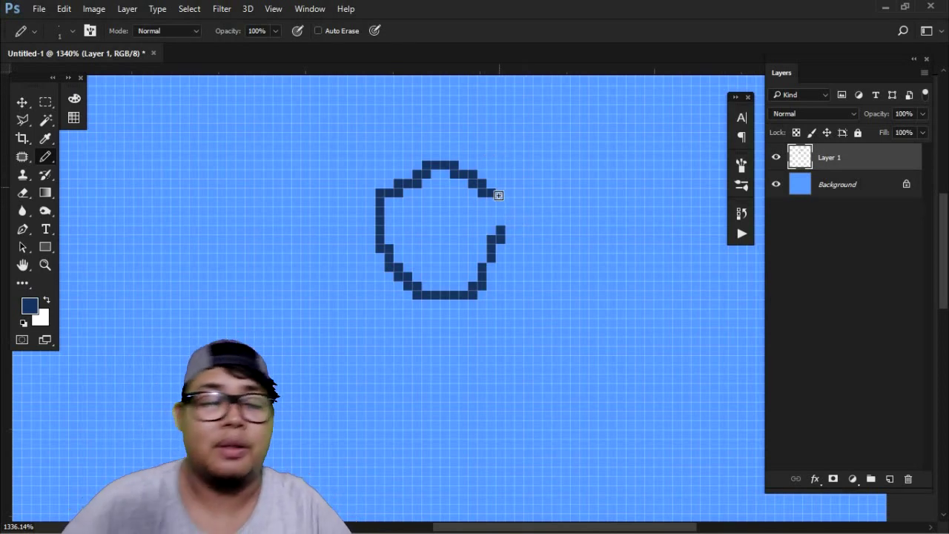
{"action": "left_click_drag", "start_coordinate": [493, 196], "coordinate": [502, 217]}
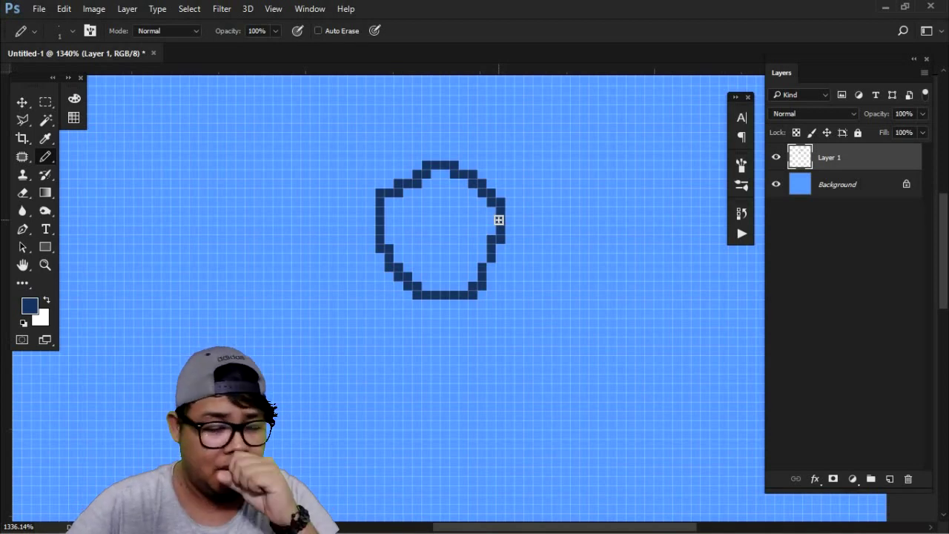
{"action": "key", "text": "ctrl+z"}
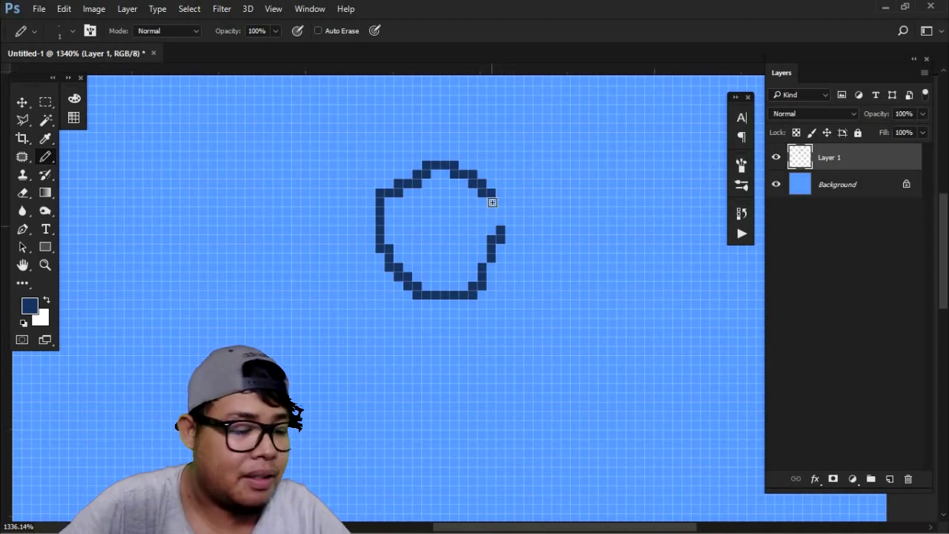
{"action": "left_click_drag", "start_coordinate": [492, 201], "coordinate": [501, 225]}
Step: Choose the Eraser tool and set its mode to Pencil
{"action": "left_click", "coordinate": [44, 162]}
{"action": "left_click", "coordinate": [25, 193]}
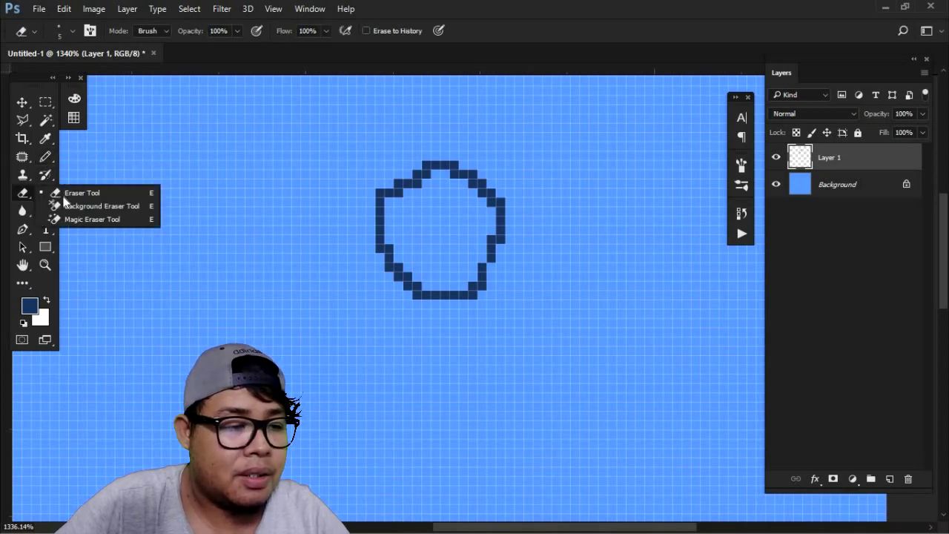
{"action": "left_click", "coordinate": [64, 193]}
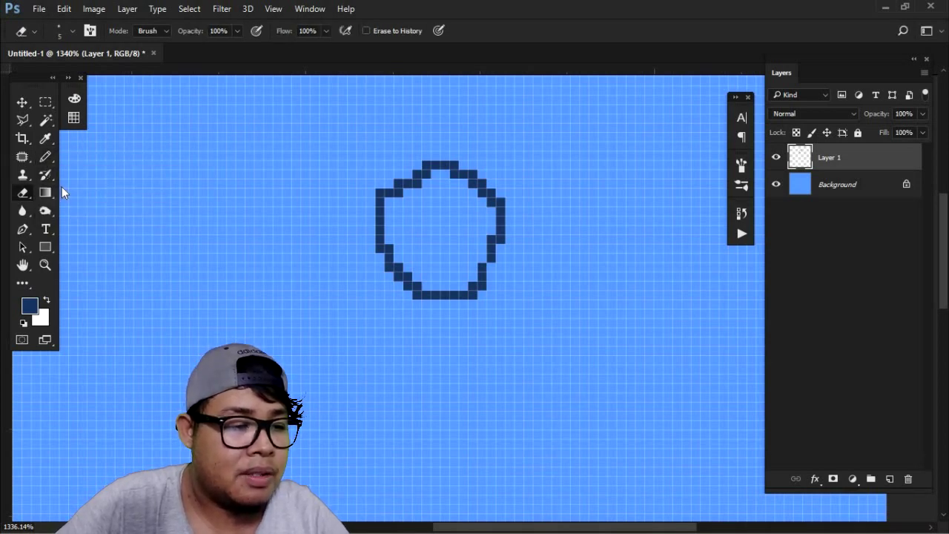
{"action": "left_click", "coordinate": [158, 32]}
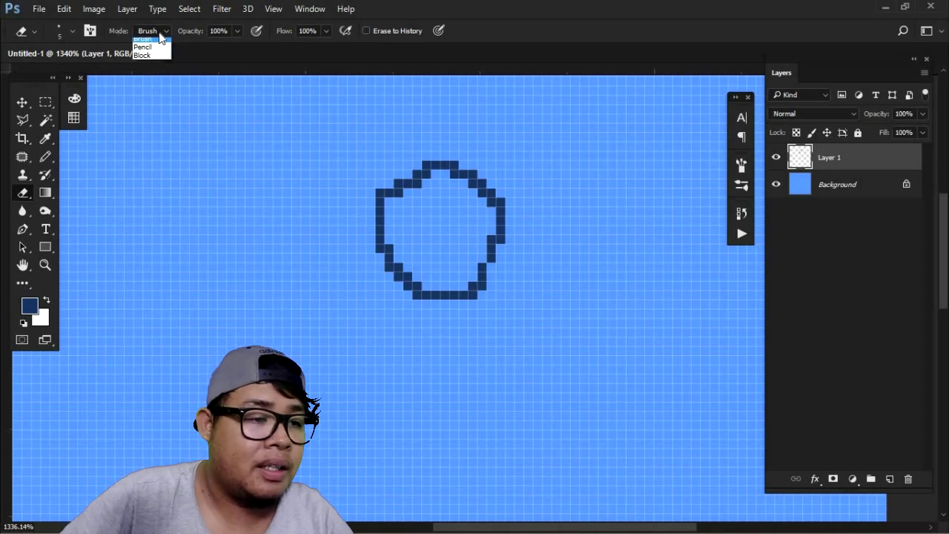
{"action": "left_click", "coordinate": [155, 52]}
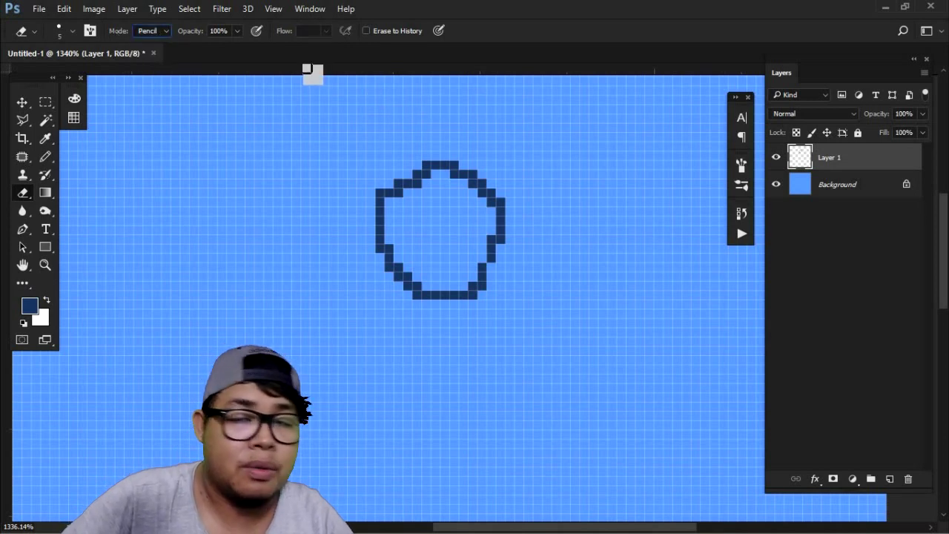
Step: Set the eraser mode to Brush and try erasing the upper part of the outline
{"action": "left_click", "coordinate": [153, 32]}
{"action": "left_click", "coordinate": [142, 42]}
{"action": "mouse_move", "coordinate": [500, 195]}
{"action": "left_mouse_down"}
{"action": "mouse_move", "coordinate": [408, 170]}
{"action": "mouse_move", "coordinate": [400, 158]}
{"action": "mouse_move", "coordinate": [463, 197]}
{"action": "left_mouse_up"}
{"action": "left_click", "coordinate": [494, 229]}
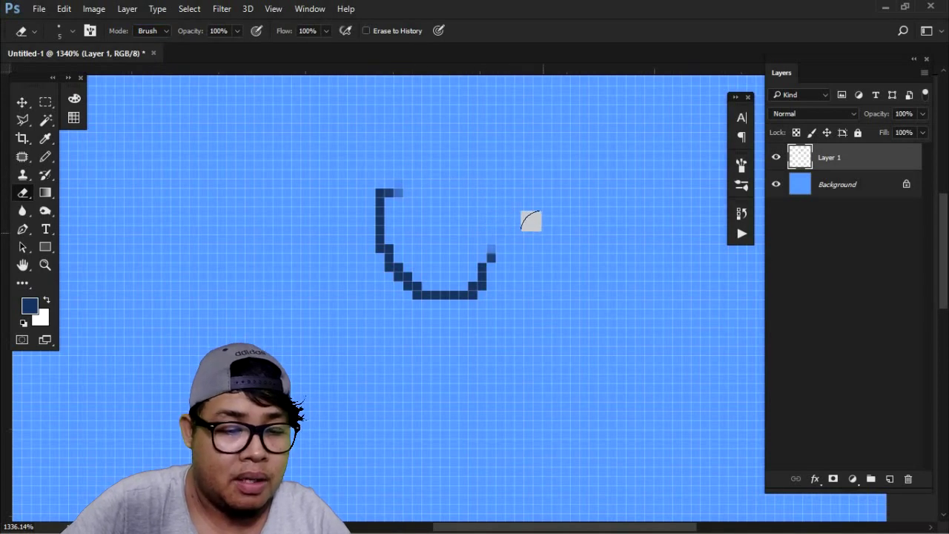
{"action": "key", "text": "ctrl+z"}
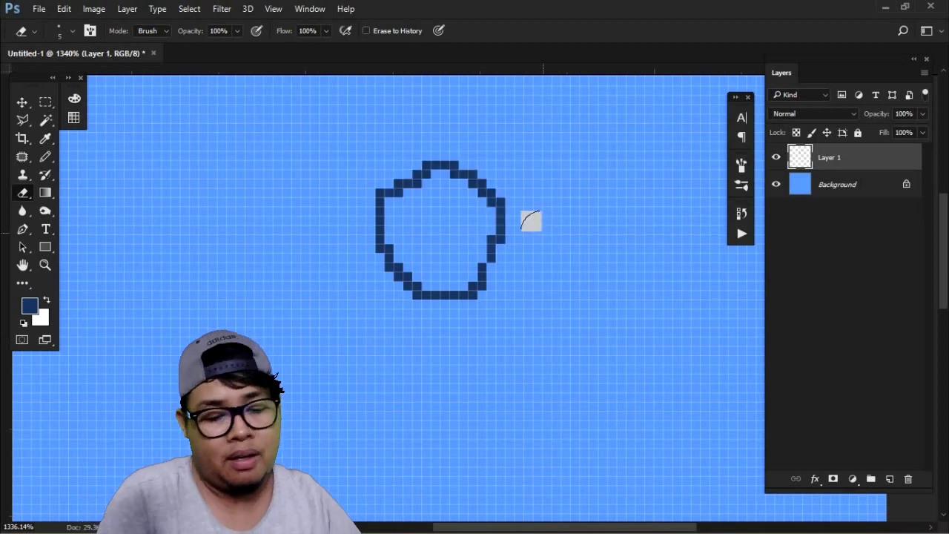
Step: Set the eraser mode to Pencil and erase the entire practice outline from Layer 1
{"action": "left_click", "coordinate": [153, 33]}
{"action": "left_click", "coordinate": [150, 51]}
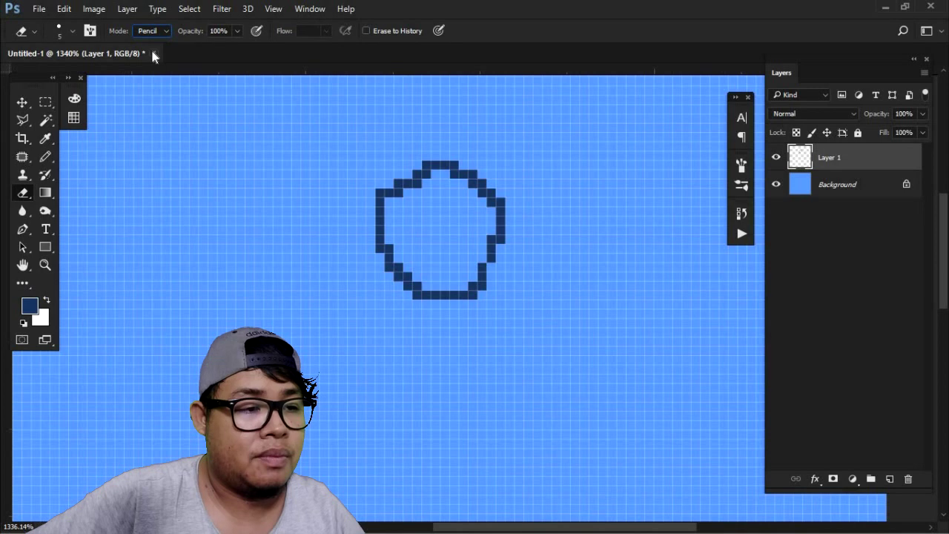
{"action": "mouse_move", "coordinate": [399, 155]}
{"action": "left_mouse_down"}
{"action": "mouse_move", "coordinate": [444, 155]}
{"action": "mouse_move", "coordinate": [477, 199]}
{"action": "mouse_move", "coordinate": [480, 229]}
{"action": "mouse_move", "coordinate": [454, 275]}
{"action": "mouse_move", "coordinate": [391, 271]}
{"action": "mouse_move", "coordinate": [396, 140]}
{"action": "left_mouse_up"}
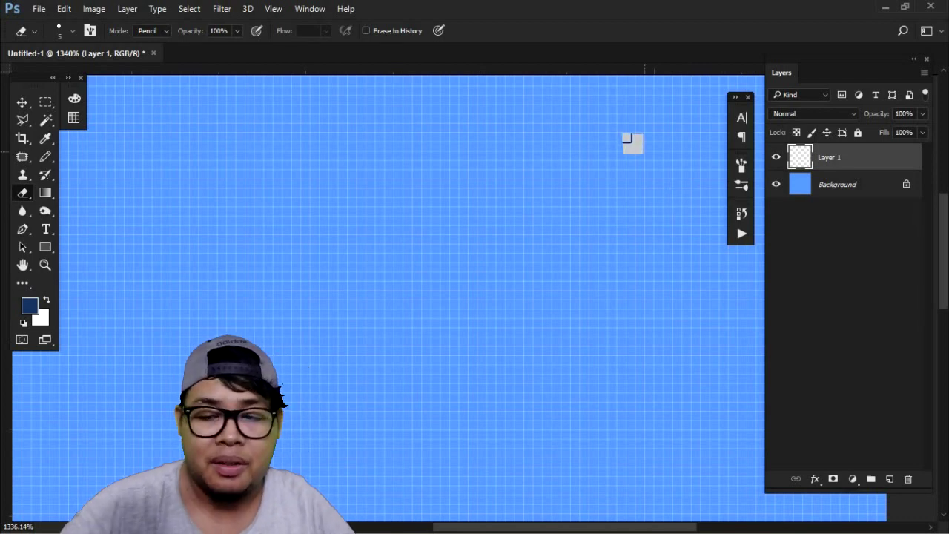
{"action": "key", "text": "z"}
{"action": "left_click_drag", "start_coordinate": [514, 210], "coordinate": [472, 232]}
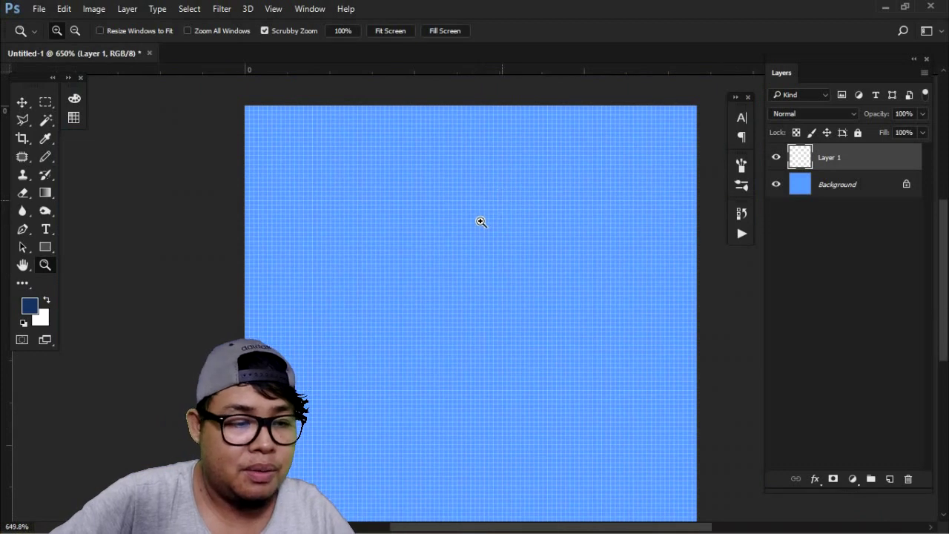
{"action": "scroll", "coordinate": [481, 222], "scroll_direction": "down", "scroll_amount": 2}
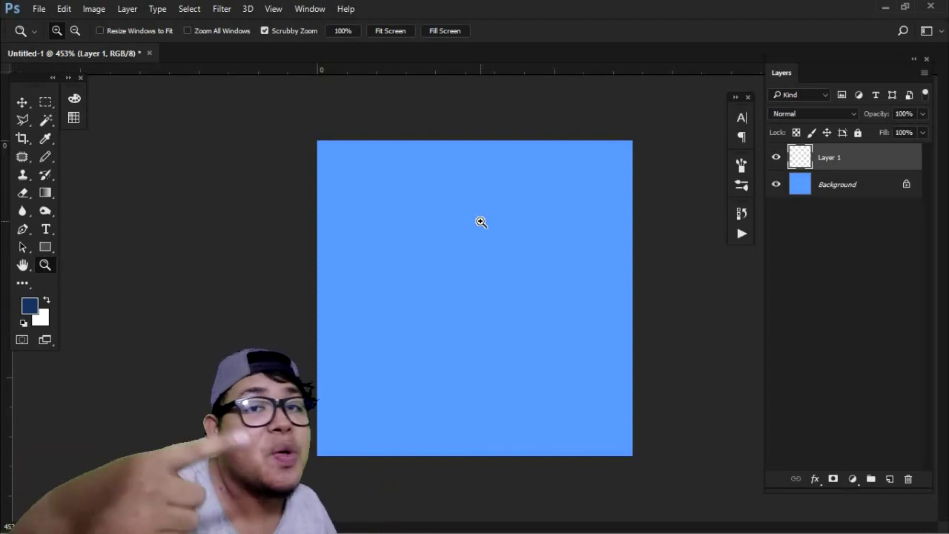
Step: Pencil one half of a pair of glasses with a straight top bar and a rounded lens frame
{"action": "left_click", "coordinate": [338, 247], "text": "shift"}
{"action": "left_click", "coordinate": [337, 261], "text": "shift"}
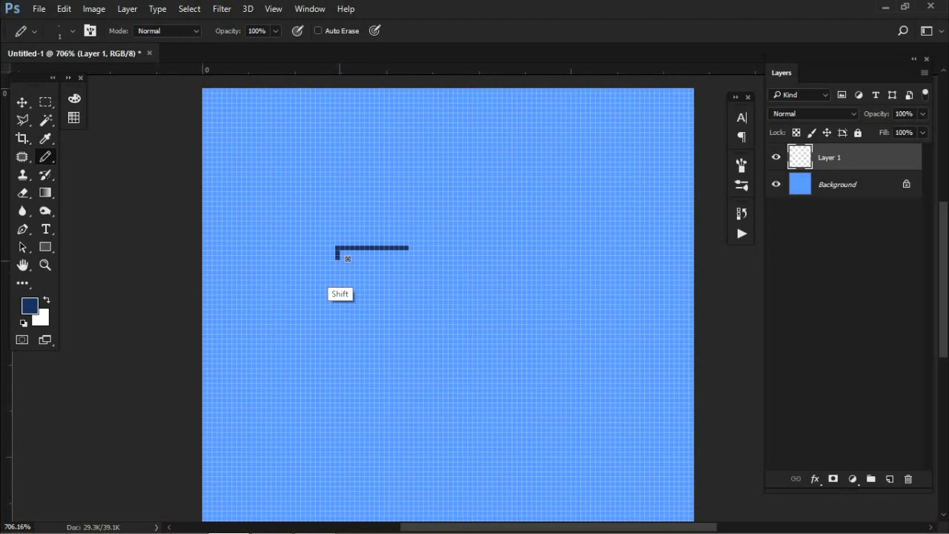
{"action": "mouse_move", "coordinate": [346, 263]}
{"action": "left_mouse_down"}
{"action": "mouse_move", "coordinate": [358, 285]}
{"action": "mouse_move", "coordinate": [402, 266]}
{"action": "mouse_move", "coordinate": [365, 257]}
{"action": "mouse_move", "coordinate": [350, 267]}
{"action": "mouse_move", "coordinate": [383, 288]}
{"action": "mouse_move", "coordinate": [371, 270]}
{"action": "mouse_move", "coordinate": [364, 275]}
{"action": "mouse_move", "coordinate": [474, 268]}
{"action": "left_mouse_up"}
{"action": "left_click", "coordinate": [341, 253], "text": "shift"}
Step: Duplicate the half-glasses layer, flip the copy horizontally to complete the pair, and merge the two layers
{"action": "key", "text": "ctrl+j"}
{"action": "key", "text": "ctrl+t"}
{"action": "right_click", "coordinate": [379, 268]}
{"action": "left_click", "coordinate": [419, 507]}
{"action": "key", "text": "Return"}
{"action": "left_click", "coordinate": [838, 184], "text": "shift"}
{"action": "key", "text": "ctrl+e"}
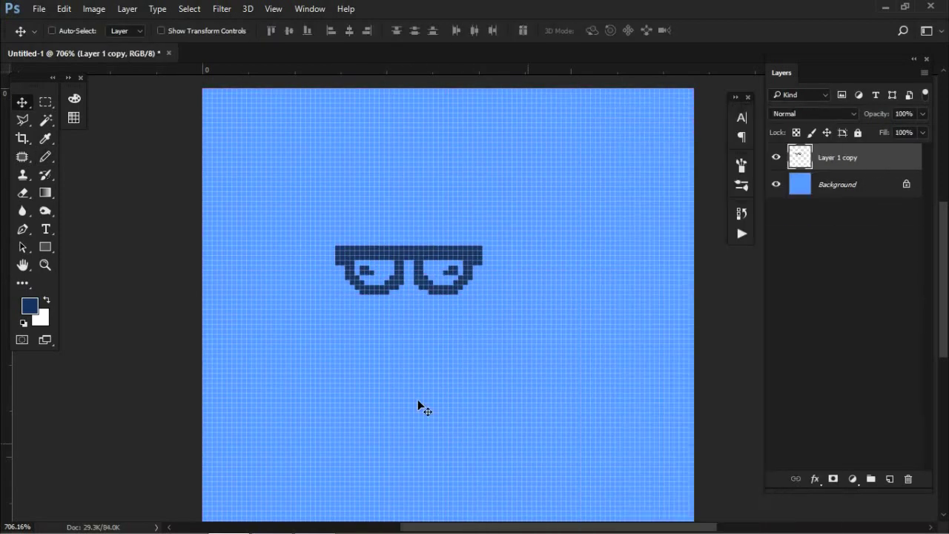
Step: Refine the glasses' lens frames and reflection marks with the Pencil and Eraser
{"action": "key", "text": "b"}
{"action": "key", "text": "e"}
{"action": "left_click_drag", "start_coordinate": [507, 275], "coordinate": [485, 286]}
{"action": "key", "text": "b"}
{"action": "key", "text": "e"}
{"action": "left_click_drag", "start_coordinate": [393, 274], "coordinate": [393, 283]}
{"action": "key", "text": "b"}
{"action": "mouse_move", "coordinate": [397, 288]}
{"action": "left_mouse_down"}
{"action": "mouse_move", "coordinate": [391, 281]}
{"action": "mouse_move", "coordinate": [433, 386]}
{"action": "left_mouse_up"}
Step: On a new layer, draw the cap's band and strap above the glasses
{"action": "key", "text": "ctrl+shift+alt+n"}
{"action": "key", "text": "ctrl+z"}
{"action": "mouse_move", "coordinate": [362, 244]}
{"action": "left_mouse_down"}
{"action": "mouse_move", "coordinate": [502, 239]}
{"action": "mouse_move", "coordinate": [531, 238]}
{"action": "left_mouse_up"}
{"action": "mouse_move", "coordinate": [402, 235]}
{"action": "left_mouse_down"}
{"action": "mouse_move", "coordinate": [495, 235]}
{"action": "mouse_move", "coordinate": [478, 235]}
{"action": "left_mouse_up"}
{"action": "mouse_move", "coordinate": [406, 217]}
{"action": "left_mouse_down"}
{"action": "mouse_move", "coordinate": [468, 183]}
{"action": "mouse_move", "coordinate": [475, 215]}
{"action": "left_mouse_up"}
Step: Move the artwork on all layers down the canvas, then reselect the top layer
{"action": "key", "text": "v"}
{"action": "key", "text": "ctrl+alt+a"}
{"action": "left_click_drag", "start_coordinate": [465, 230], "coordinate": [466, 275]}
{"action": "key", "text": "alt+."}
Step: Pencil the cap's rounded outline with its top button and the spiky hair in the strap opening
{"action": "key", "text": "b"}
{"action": "left_click_drag", "start_coordinate": [347, 288], "coordinate": [351, 262]}
{"action": "left_click_drag", "start_coordinate": [546, 292], "coordinate": [547, 262]}
{"action": "mouse_move", "coordinate": [352, 261]}
{"action": "left_mouse_down"}
{"action": "mouse_move", "coordinate": [413, 175]}
{"action": "mouse_move", "coordinate": [545, 259]}
{"action": "left_mouse_up"}
{"action": "left_click_drag", "start_coordinate": [435, 169], "coordinate": [446, 169]}
{"action": "mouse_move", "coordinate": [473, 265]}
{"action": "left_mouse_down"}
{"action": "mouse_move", "coordinate": [474, 230]}
{"action": "mouse_move", "coordinate": [484, 252]}
{"action": "mouse_move", "coordinate": [431, 229]}
{"action": "mouse_move", "coordinate": [466, 255]}
{"action": "mouse_move", "coordinate": [434, 241]}
{"action": "mouse_move", "coordinate": [478, 206]}
{"action": "left_mouse_up"}
Step: Draw the face outline from both sides of the cap down to the chin
{"action": "scroll", "coordinate": [461, 282], "scroll_direction": "down", "scroll_amount": 3}
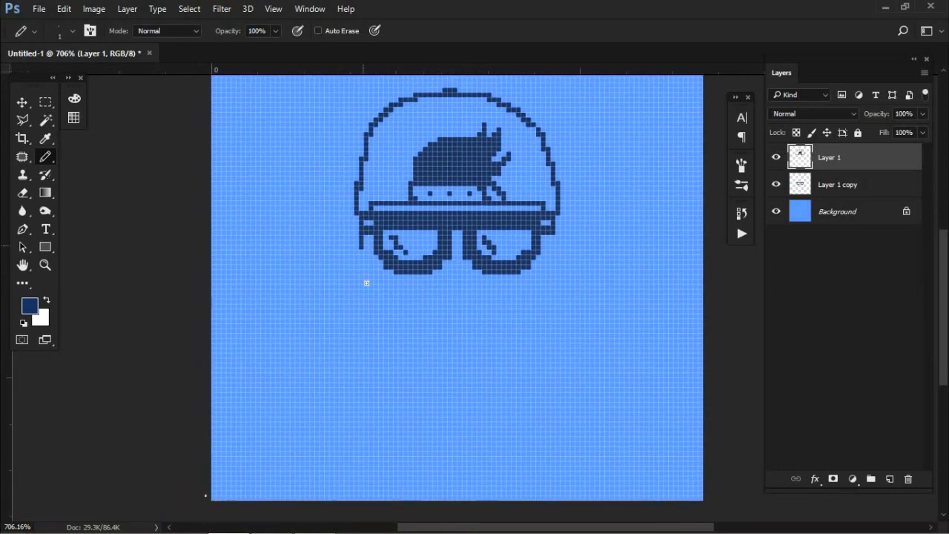
{"action": "left_click_drag", "start_coordinate": [363, 235], "coordinate": [456, 330]}
{"action": "left_click_drag", "start_coordinate": [545, 238], "coordinate": [469, 327]}
Step: Draw an ear on each side of the face, correcting stray pixels with the Eraser
{"action": "left_click_drag", "start_coordinate": [362, 226], "coordinate": [365, 277]}
{"action": "mouse_move", "coordinate": [545, 277]}
{"action": "left_mouse_down"}
{"action": "mouse_move", "coordinate": [564, 231]}
{"action": "mouse_move", "coordinate": [553, 222]}
{"action": "left_mouse_up"}
{"action": "key", "text": "e"}
{"action": "key", "text": "b"}
{"action": "mouse_move", "coordinate": [556, 278]}
{"action": "left_mouse_down"}
{"action": "mouse_move", "coordinate": [547, 277]}
{"action": "mouse_move", "coordinate": [556, 272]}
{"action": "left_mouse_up"}
{"action": "key", "text": "e"}
{"action": "left_click", "coordinate": [563, 275]}
{"action": "key", "text": "b"}
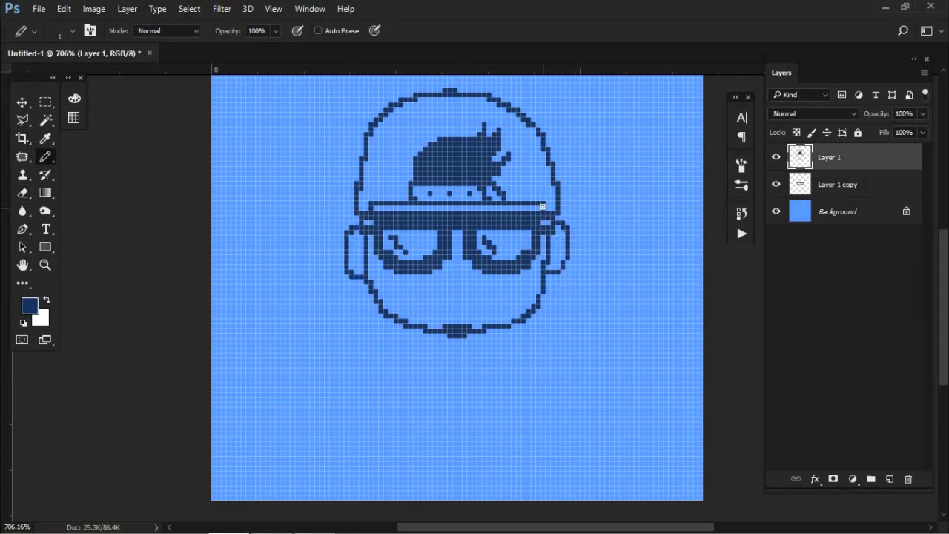
Step: Fill the cap band, add side hair spikes, ear details and a mouth, and merge the drawing into the layer below
{"action": "left_click_drag", "start_coordinate": [552, 203], "coordinate": [557, 200]}
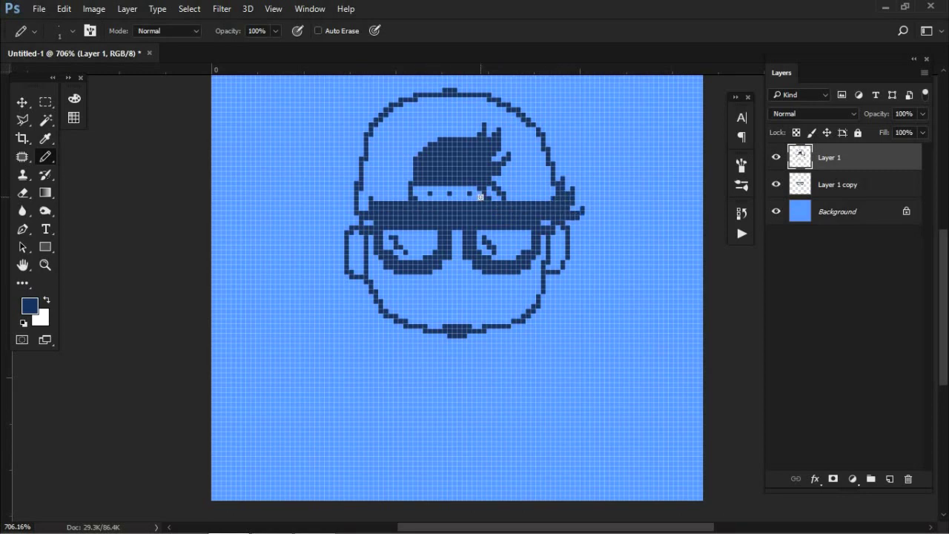
{"action": "left_click_drag", "start_coordinate": [484, 304], "coordinate": [505, 330]}
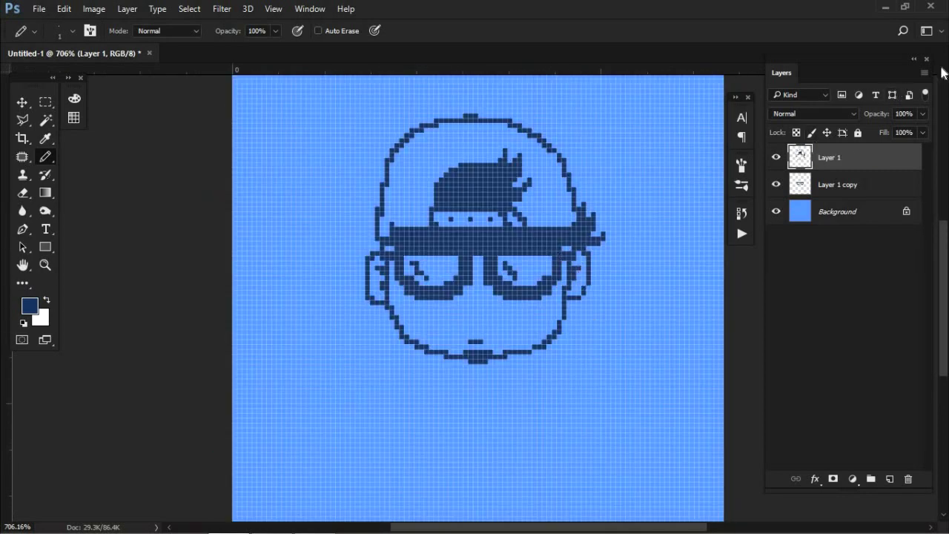
{"action": "key", "text": "ctrl+e"}
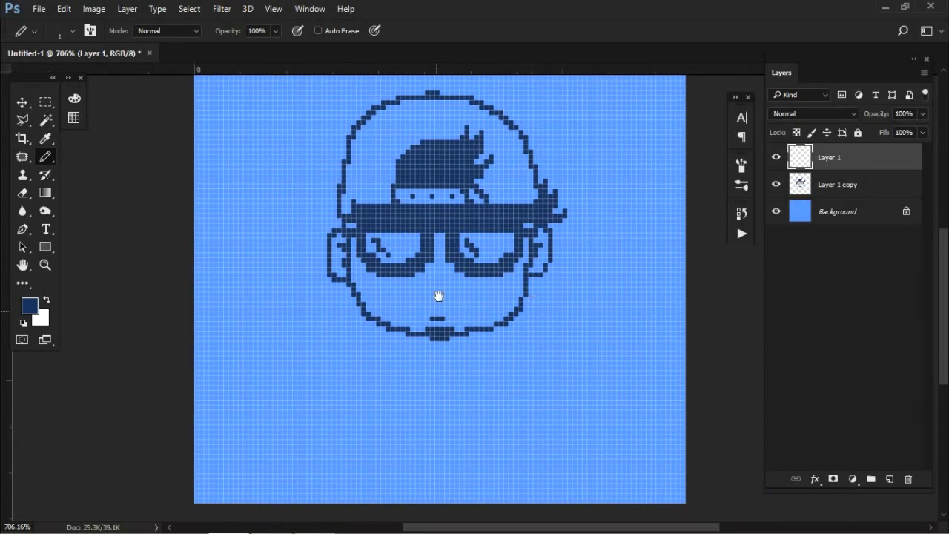
Step: Draw the neckline, the shoulders and a pointed shirt shape below the chin on the new layer
{"action": "left_click_drag", "start_coordinate": [438, 295], "coordinate": [444, 264]}
{"action": "mouse_move", "coordinate": [464, 304]}
{"action": "left_mouse_down"}
{"action": "mouse_move", "coordinate": [415, 305]}
{"action": "mouse_move", "coordinate": [478, 305]}
{"action": "left_mouse_up"}
{"action": "key", "text": "ctrl+z"}
{"action": "mouse_move", "coordinate": [412, 304]}
{"action": "left_mouse_down"}
{"action": "mouse_move", "coordinate": [394, 311]}
{"action": "mouse_move", "coordinate": [402, 350]}
{"action": "left_mouse_up"}
{"action": "mouse_move", "coordinate": [482, 304]}
{"action": "left_mouse_down"}
{"action": "mouse_move", "coordinate": [512, 322]}
{"action": "mouse_move", "coordinate": [487, 341]}
{"action": "left_mouse_up"}
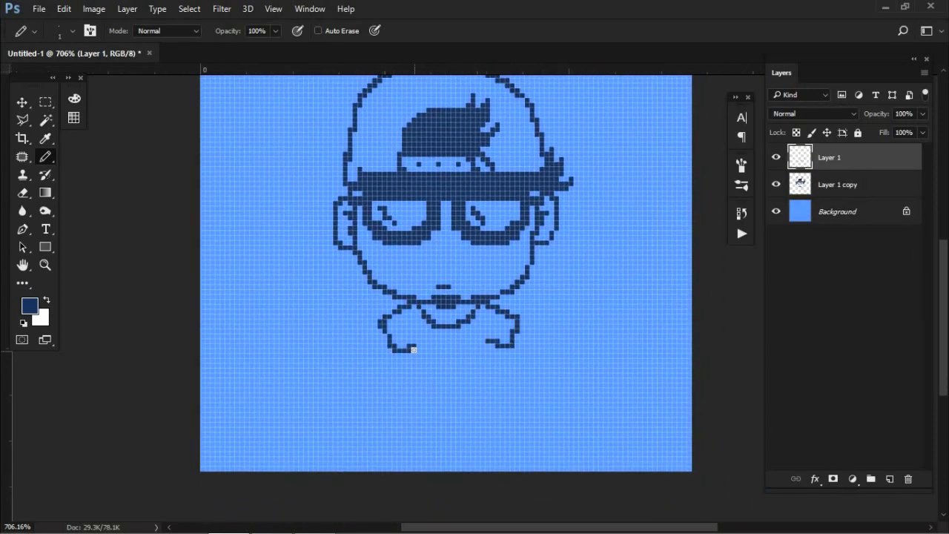
{"action": "left_click_drag", "start_coordinate": [413, 349], "coordinate": [493, 346]}
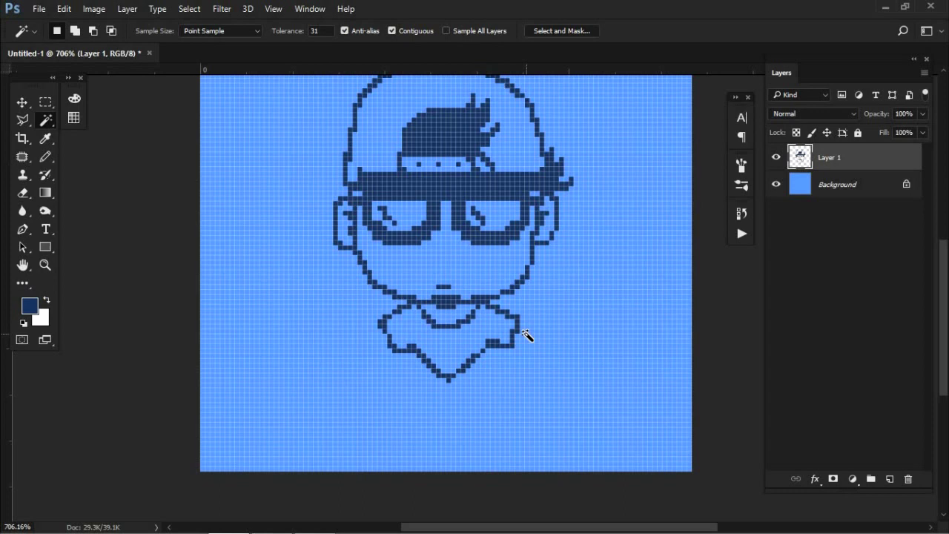
Step: Select the cap's interior with the Magic Wand to check its outline for gaps
{"action": "key", "text": "z"}
{"action": "left_click_drag", "start_coordinate": [525, 334], "coordinate": [446, 238]}
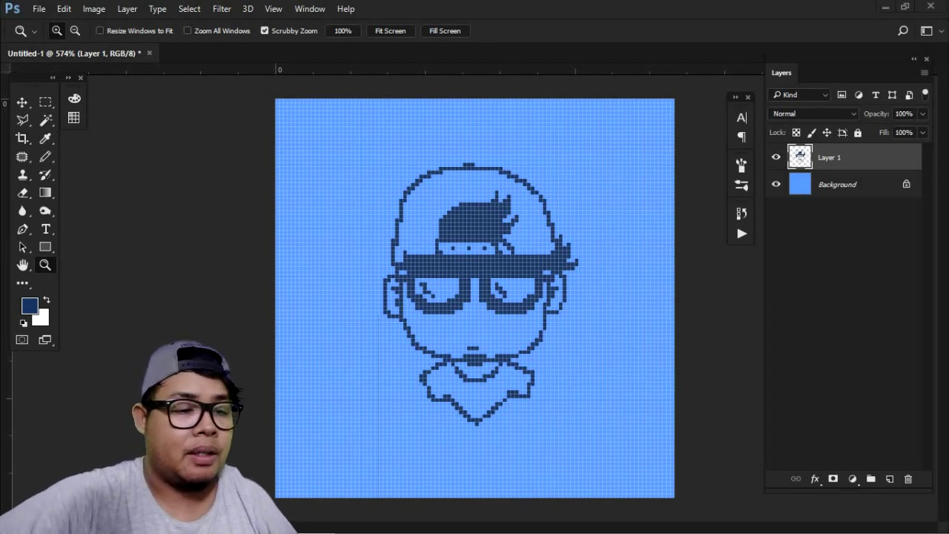
{"action": "left_click", "coordinate": [453, 169]}
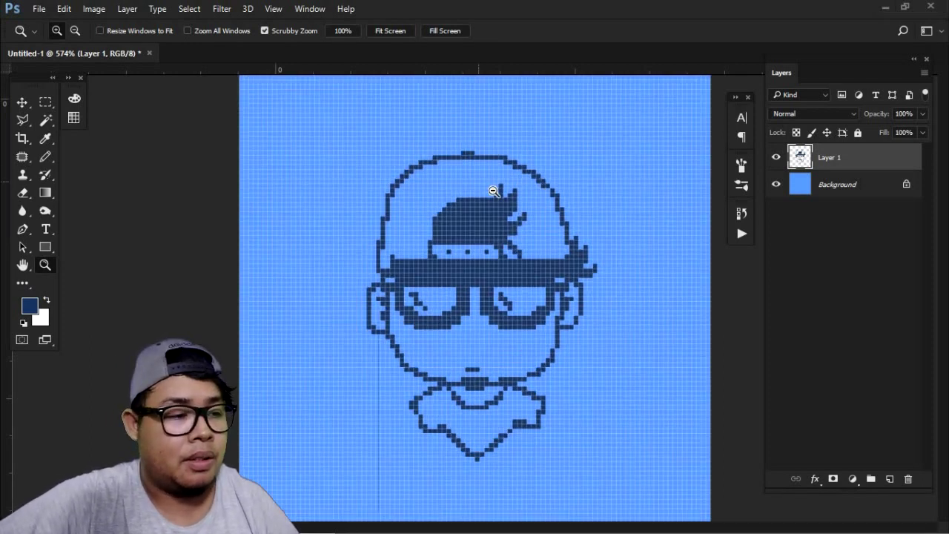
{"action": "left_click", "coordinate": [46, 121]}
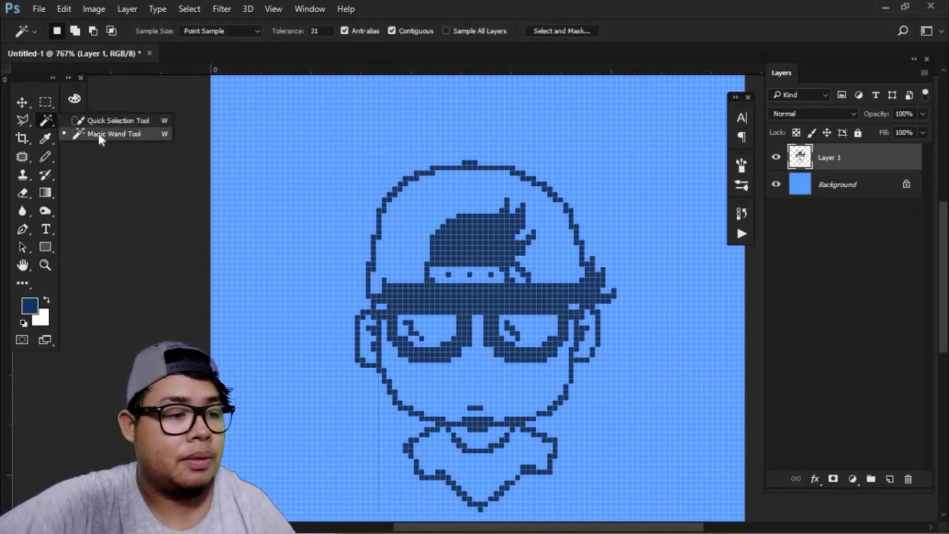
{"action": "left_click", "coordinate": [99, 137]}
{"action": "left_click", "coordinate": [427, 215]}
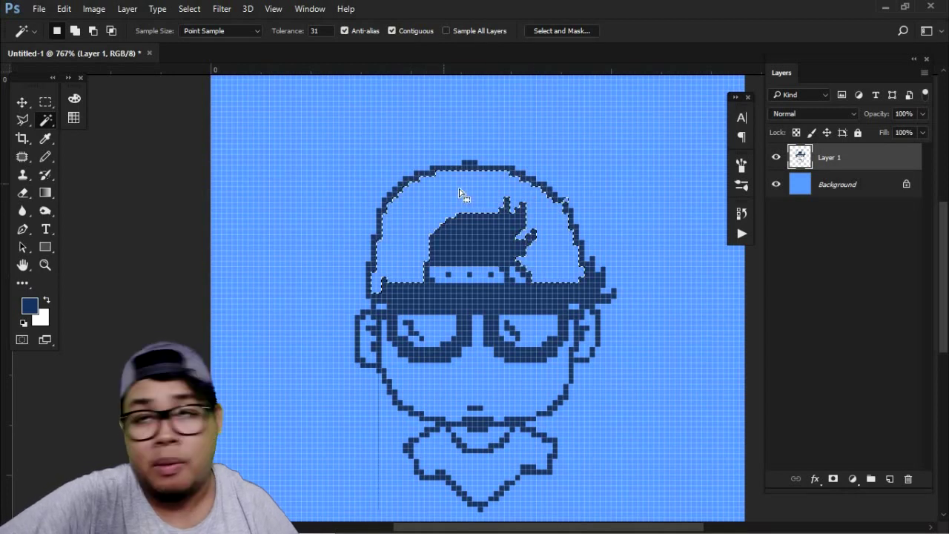
Step: Clear the selection and fill the missing corner pixel on the right side of the cap's outline with the Pencil
{"action": "key", "text": "z"}
{"action": "left_click_drag", "start_coordinate": [515, 186], "coordinate": [540, 189]}
{"action": "left_click", "coordinate": [515, 188]}
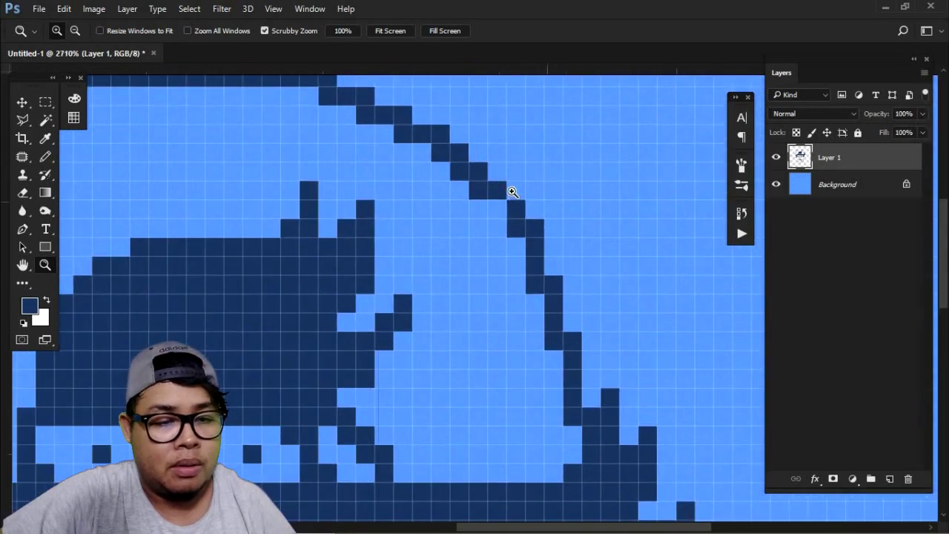
{"action": "left_click_drag", "start_coordinate": [534, 249], "coordinate": [568, 254]}
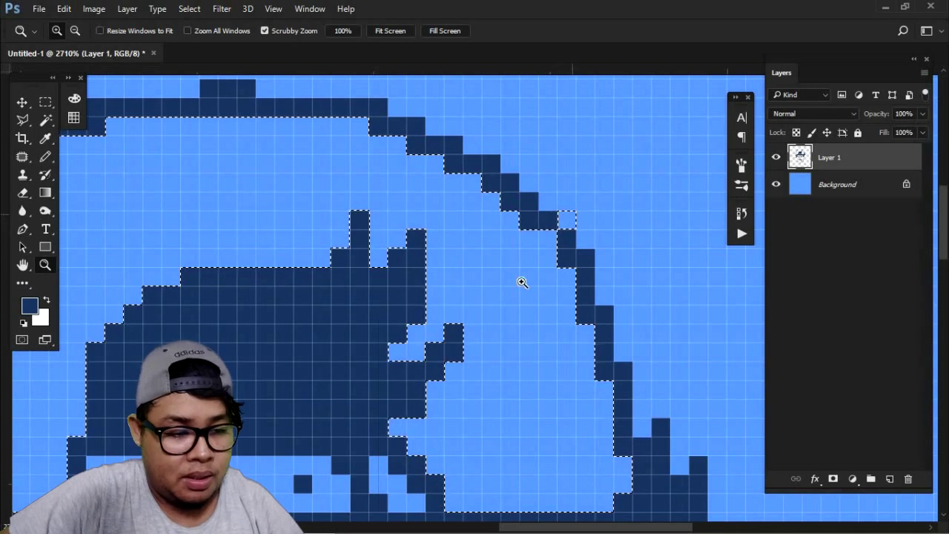
{"action": "left_click_drag", "start_coordinate": [457, 287], "coordinate": [479, 209]}
{"action": "key", "text": "m"}
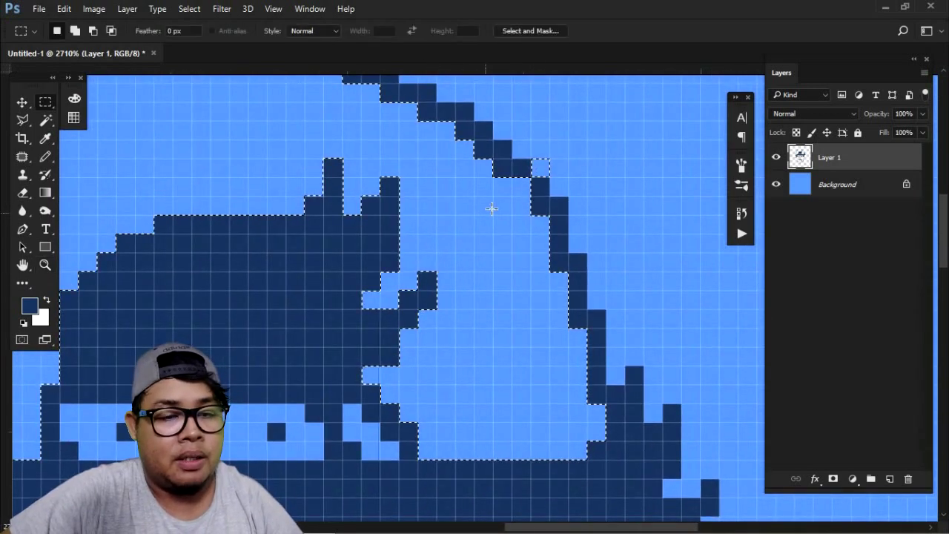
{"action": "key", "text": "ctrl+d"}
{"action": "key", "text": "b"}
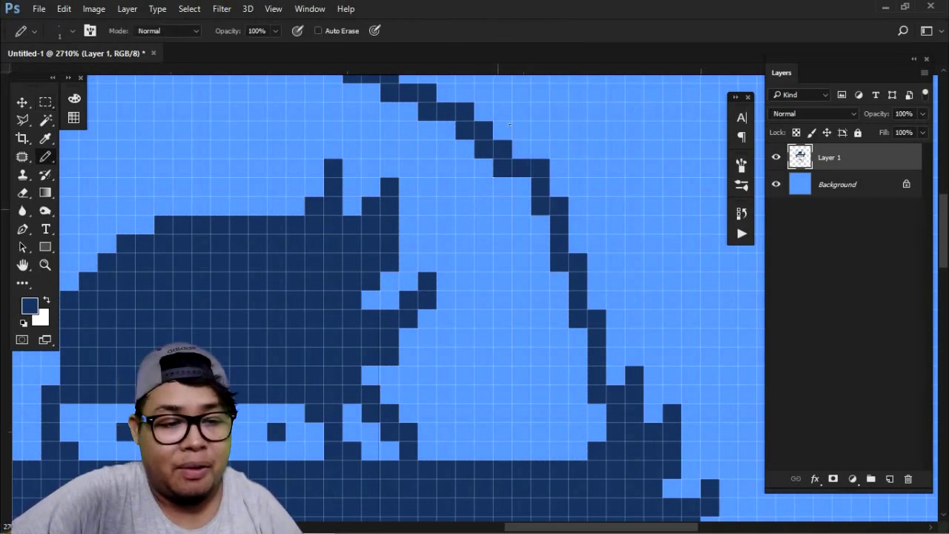
{"action": "left_click_drag", "start_coordinate": [495, 191], "coordinate": [529, 229]}
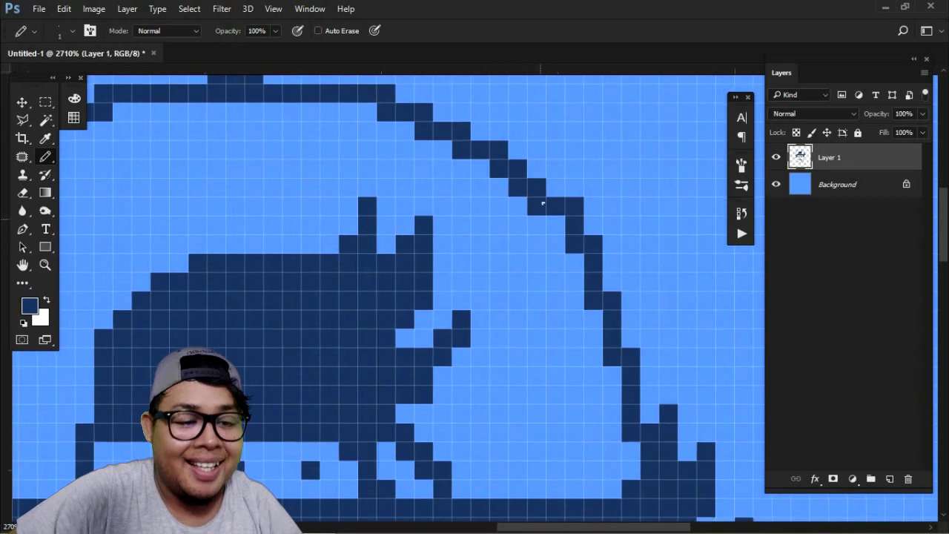
Step: Select the face's interior with the Magic Wand to check its outline for gaps, and deselect
{"action": "key", "text": "z"}
{"action": "left_click_drag", "start_coordinate": [595, 215], "coordinate": [561, 233]}
{"action": "left_click_drag", "start_coordinate": [494, 216], "coordinate": [446, 187]}
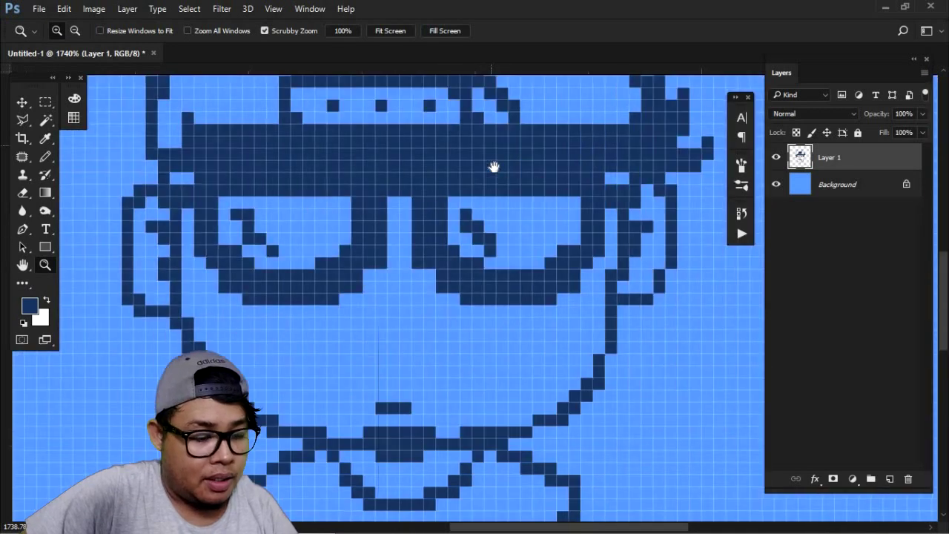
{"action": "left_click", "coordinate": [496, 275], "text": "alt"}
{"action": "key", "text": "w"}
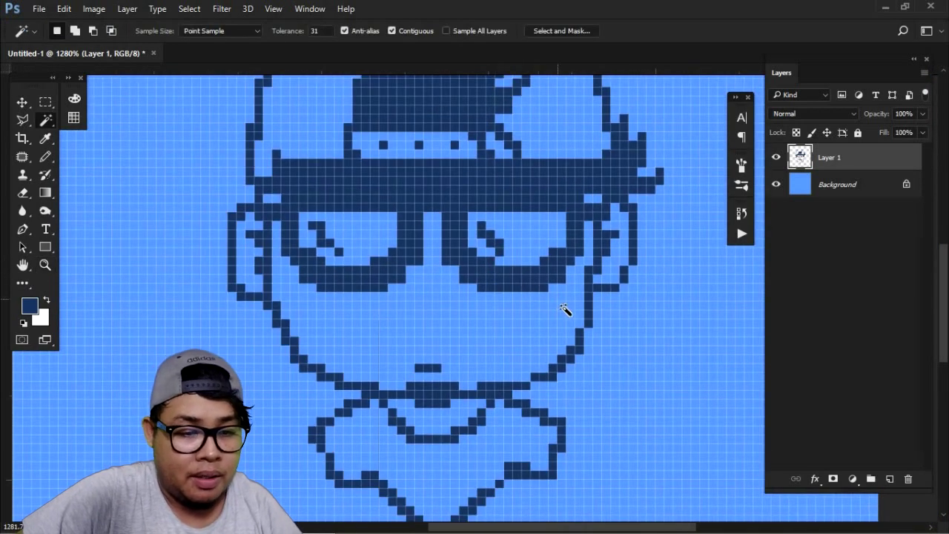
{"action": "left_click", "coordinate": [565, 309]}
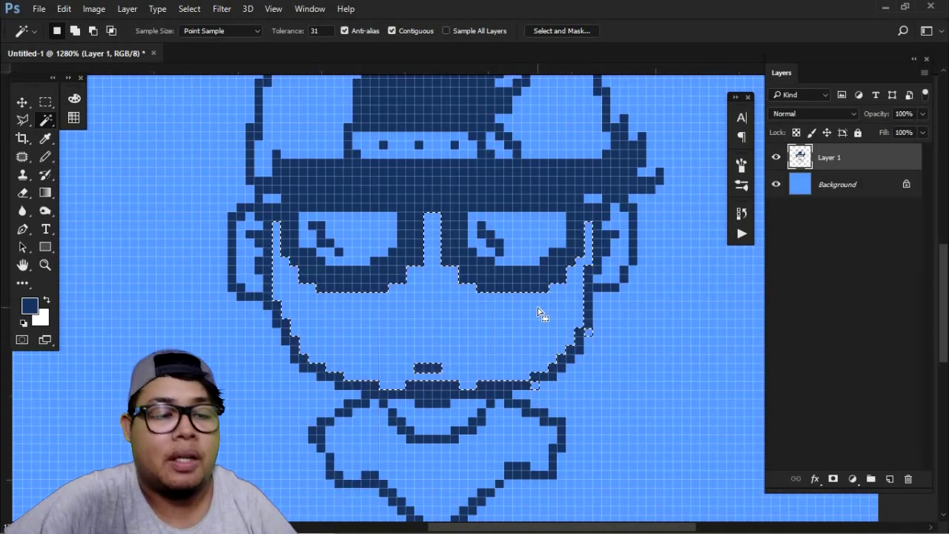
{"action": "key", "text": "ctrl+d"}
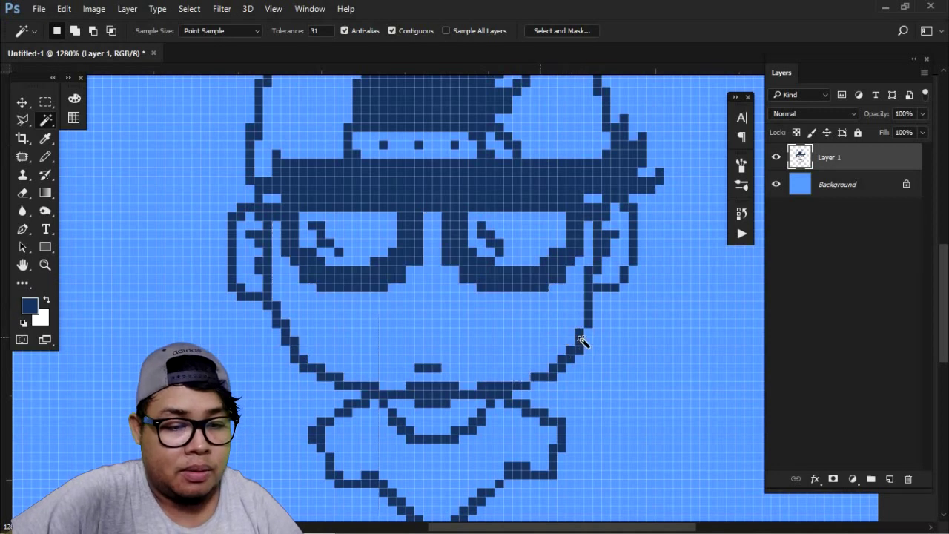
Step: Close the diagonal gaps along the face outline with the 1-pixel Pencil
{"action": "key", "text": "z"}
{"action": "mouse_move", "coordinate": [583, 333]}
{"action": "left_mouse_down"}
{"action": "mouse_move", "coordinate": [625, 360]}
{"action": "mouse_move", "coordinate": [712, 360]}
{"action": "left_mouse_up"}
{"action": "key", "text": "v"}
{"action": "key", "text": "b"}
{"action": "left_click", "coordinate": [592, 333]}
{"action": "mouse_move", "coordinate": [501, 413]}
{"action": "left_mouse_down"}
{"action": "mouse_move", "coordinate": [499, 222]}
{"action": "mouse_move", "coordinate": [517, 265]}
{"action": "left_mouse_up"}
{"action": "left_click", "coordinate": [486, 302]}
{"action": "left_click_drag", "start_coordinate": [348, 324], "coordinate": [602, 271]}
{"action": "left_click_drag", "start_coordinate": [429, 345], "coordinate": [478, 424]}
{"action": "left_click_drag", "start_coordinate": [272, 199], "coordinate": [455, 358]}
{"action": "mouse_move", "coordinate": [407, 242]}
{"action": "left_mouse_down"}
{"action": "mouse_move", "coordinate": [422, 296]}
{"action": "mouse_move", "coordinate": [404, 273]}
{"action": "mouse_move", "coordinate": [402, 364]}
{"action": "mouse_move", "coordinate": [398, 318]}
{"action": "left_mouse_up"}
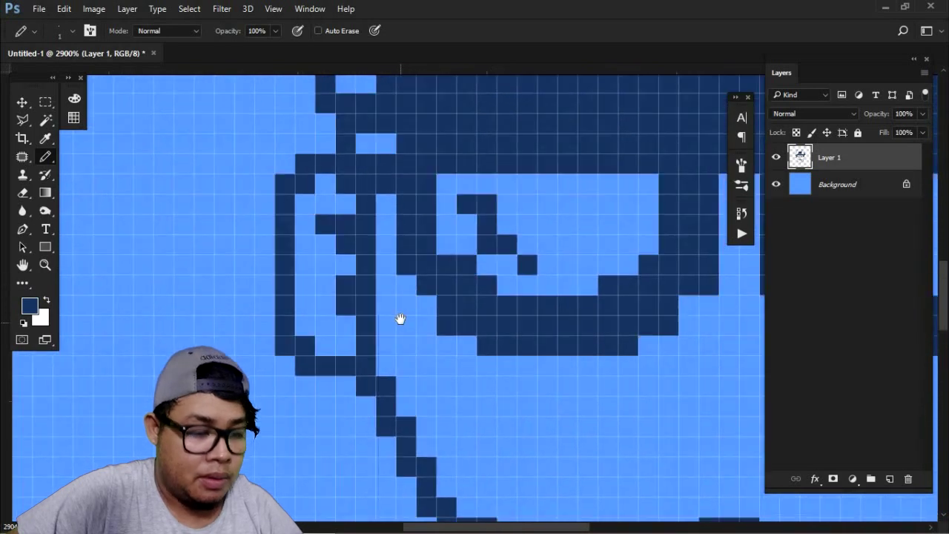
{"action": "mouse_move", "coordinate": [437, 408]}
{"action": "left_mouse_down"}
{"action": "mouse_move", "coordinate": [410, 269]}
{"action": "mouse_move", "coordinate": [356, 289]}
{"action": "mouse_move", "coordinate": [453, 267]}
{"action": "mouse_move", "coordinate": [435, 259]}
{"action": "left_mouse_up"}
{"action": "left_click_drag", "start_coordinate": [398, 361], "coordinate": [387, 336]}
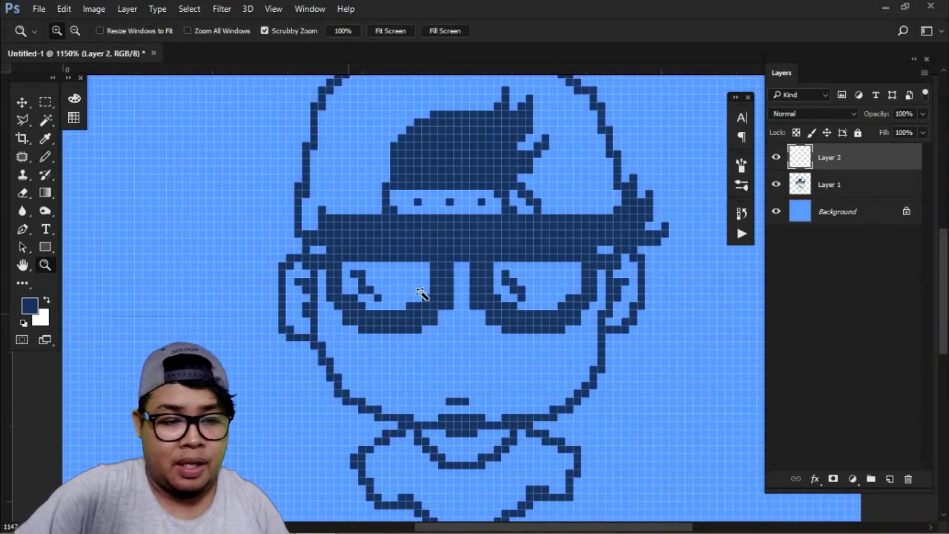
Step: Select the face, both ears and the neck area of Layer 1 with the Magic Wand
{"action": "key", "text": "w"}
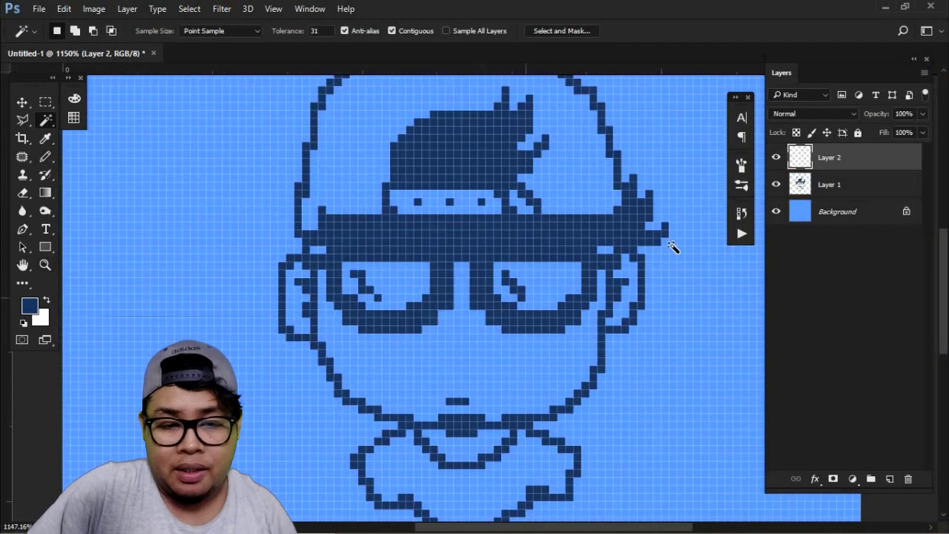
{"action": "left_click", "coordinate": [832, 184]}
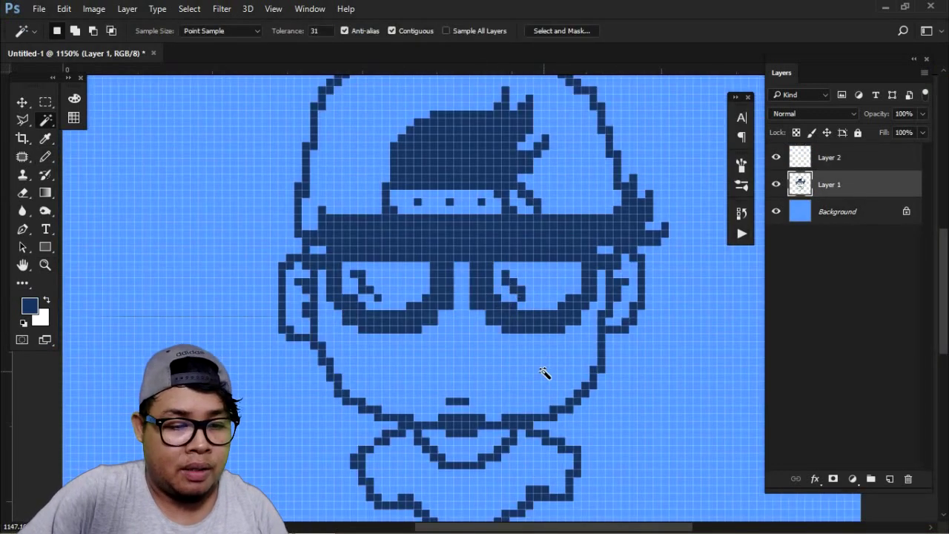
{"action": "key", "text": "shift"}
{"action": "left_click", "coordinate": [297, 312], "text": "shift"}
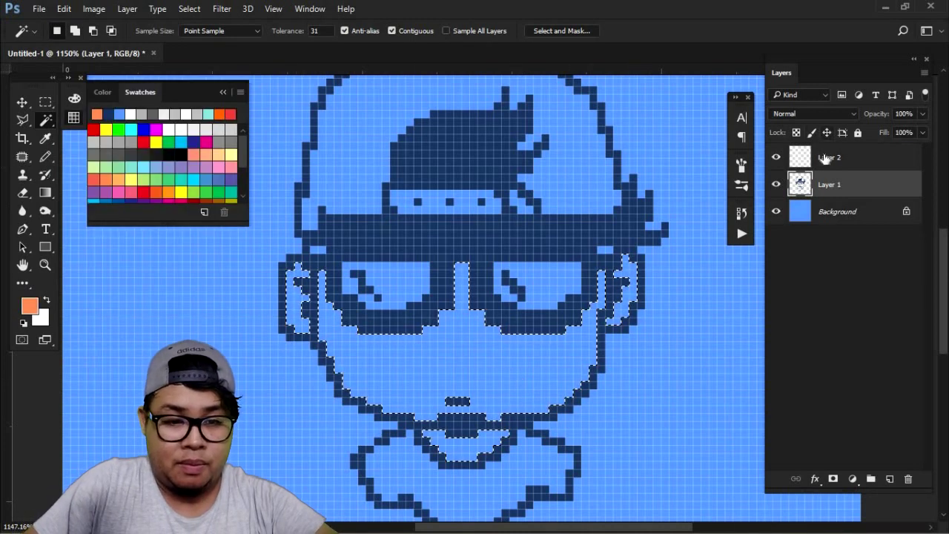
Step: Fill the selected skin areas with orange on Layer 2 and deselect
{"action": "left_click", "coordinate": [796, 160]}
{"action": "key", "text": "alt+BackSpace"}
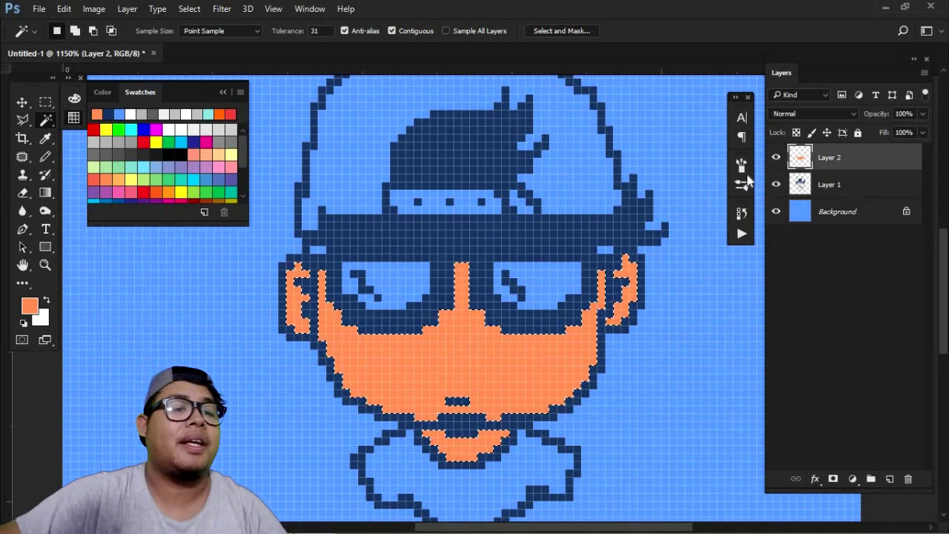
{"action": "left_click_drag", "start_coordinate": [536, 282], "coordinate": [499, 252]}
{"action": "key", "text": "m"}
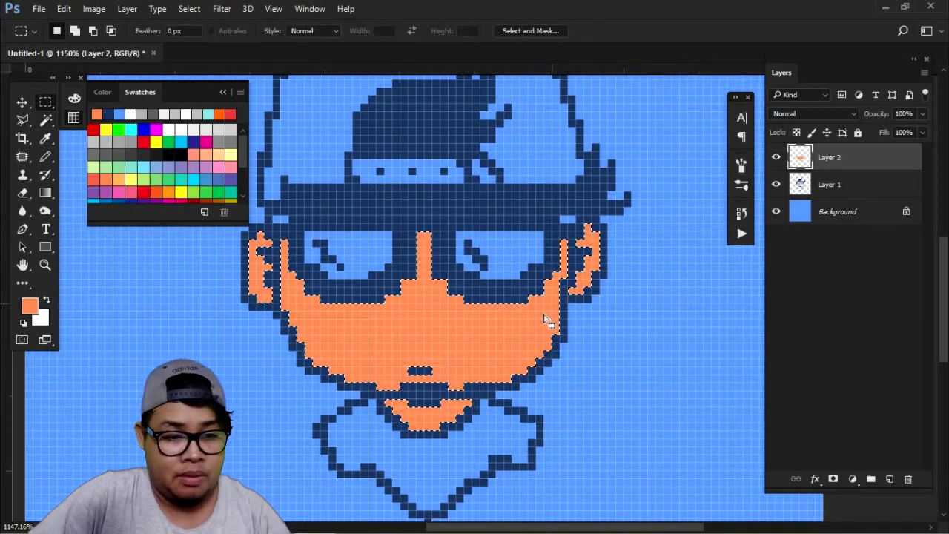
{"action": "key", "text": "ctrl+d"}
Step: Select the shirt area on Layer 1, try filling it with light gray on Layer 2, and remove the fill
{"action": "left_click_drag", "start_coordinate": [609, 252], "coordinate": [608, 356]}
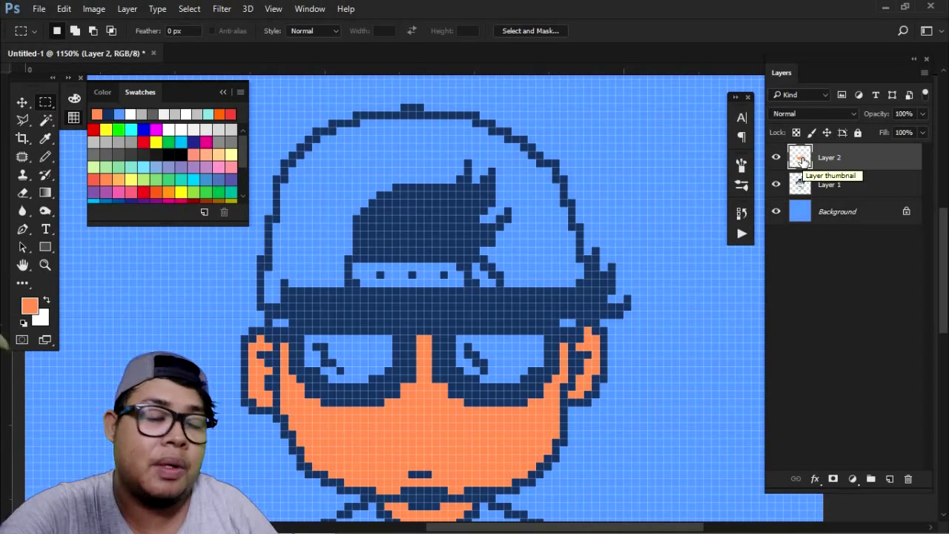
{"action": "left_click_drag", "start_coordinate": [409, 335], "coordinate": [405, 237]}
{"action": "key", "text": "w"}
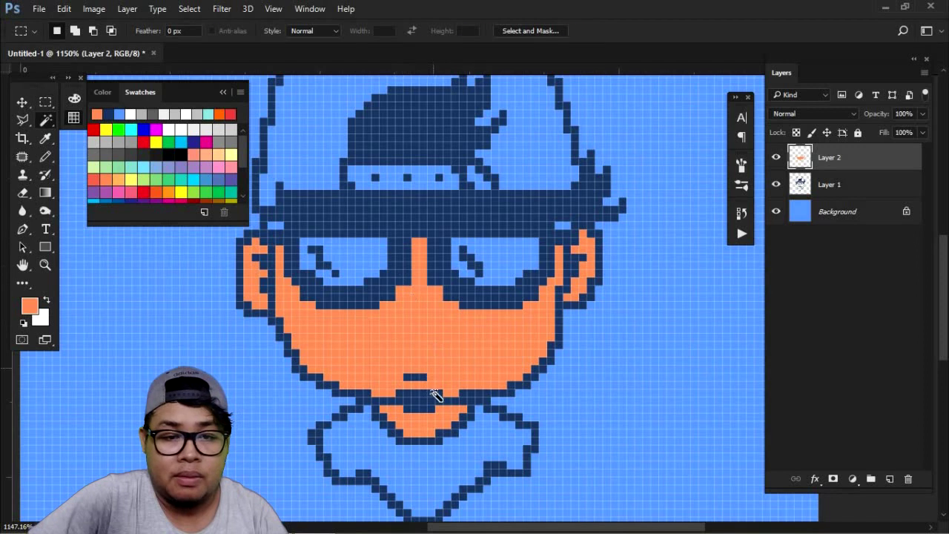
{"action": "left_click", "coordinate": [838, 180]}
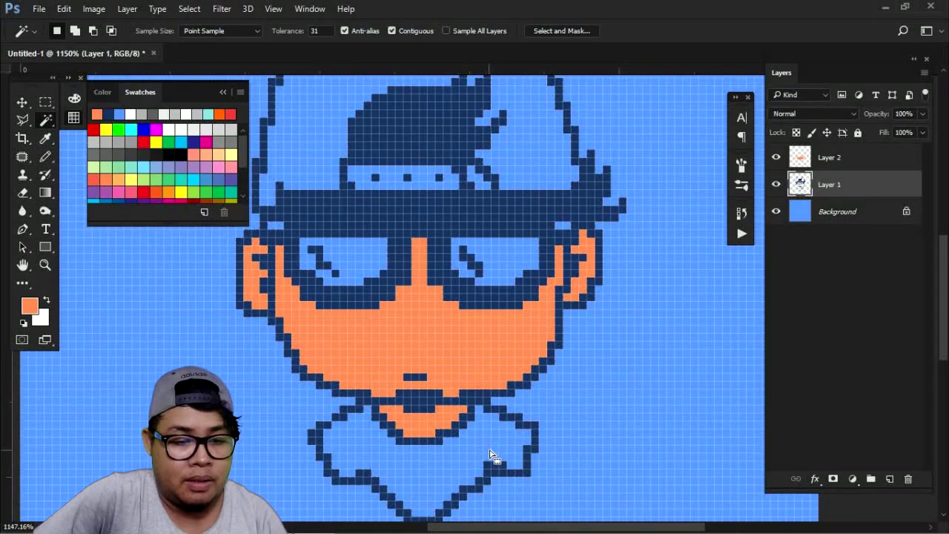
{"action": "left_click", "coordinate": [805, 159]}
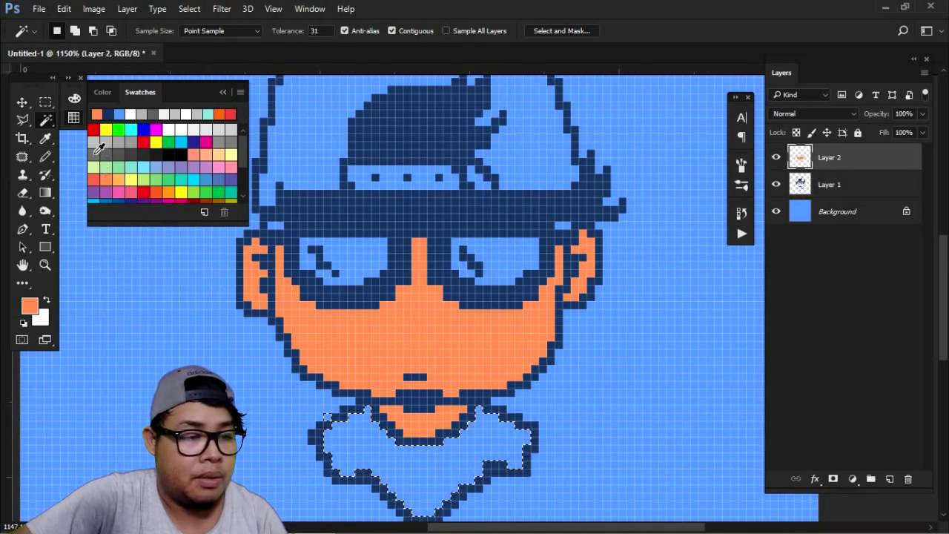
{"action": "left_click", "coordinate": [229, 130]}
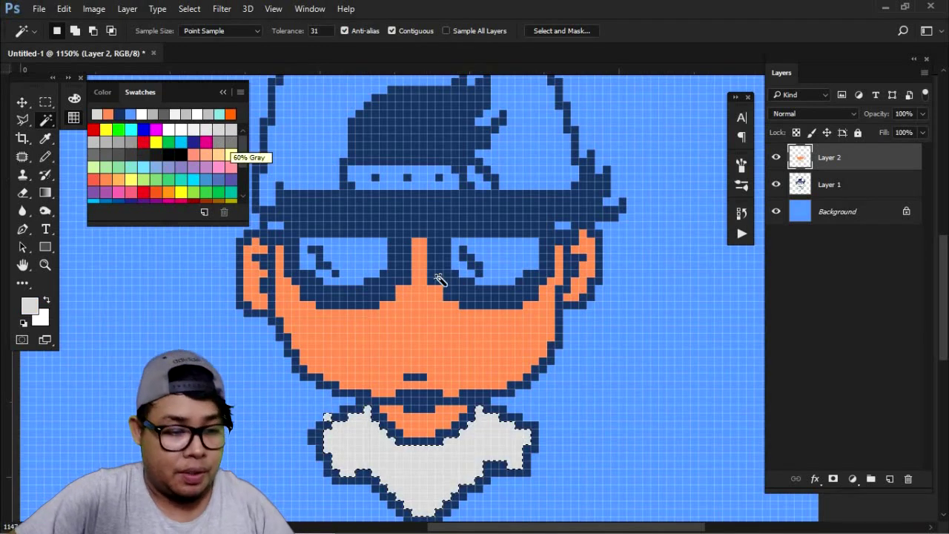
{"action": "key", "text": "Delete"}
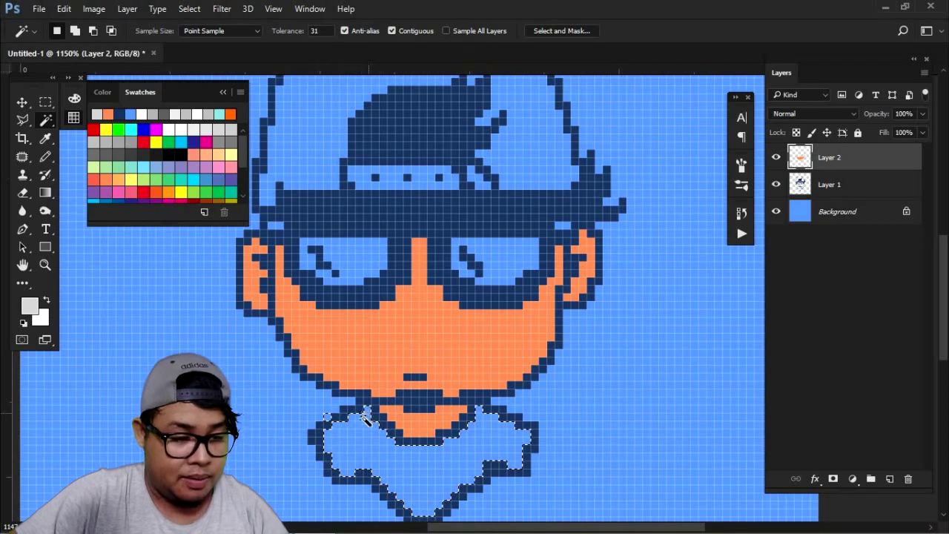
Step: Sample the navy outline colour and close the gap in the shirt's outline on Layer 1 with the Pencil
{"action": "key", "text": "z"}
{"action": "left_click_drag", "start_coordinate": [328, 419], "coordinate": [360, 403]}
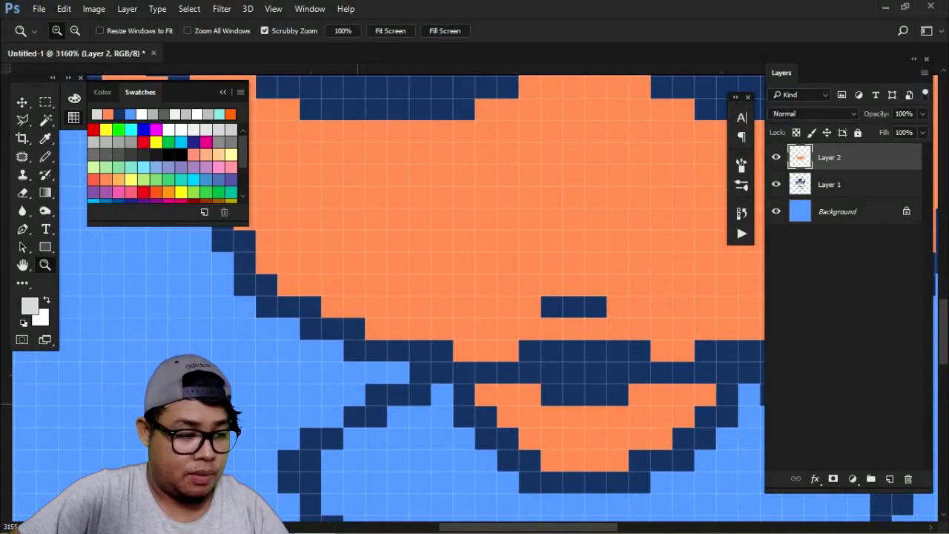
{"action": "key", "text": "b"}
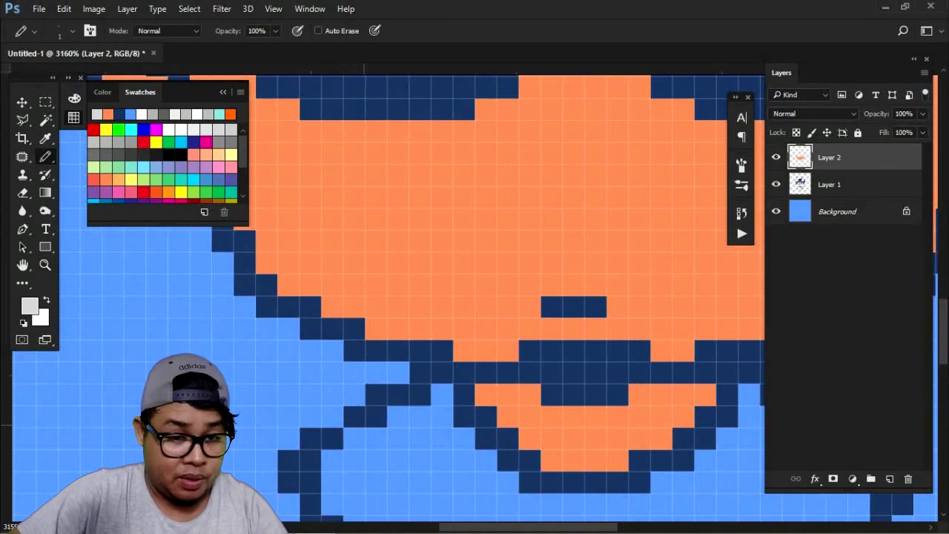
{"action": "left_click", "coordinate": [387, 394], "text": "alt"}
{"action": "key", "text": "alt+bracketleft"}
{"action": "key", "text": "z"}
{"action": "left_click_drag", "start_coordinate": [482, 325], "coordinate": [417, 389]}
Step: Select the shirt's interior on Layer 1 with the Magic Wand and fill it with light gray on Layer 2
{"action": "key", "text": "w"}
{"action": "left_click", "coordinate": [489, 399]}
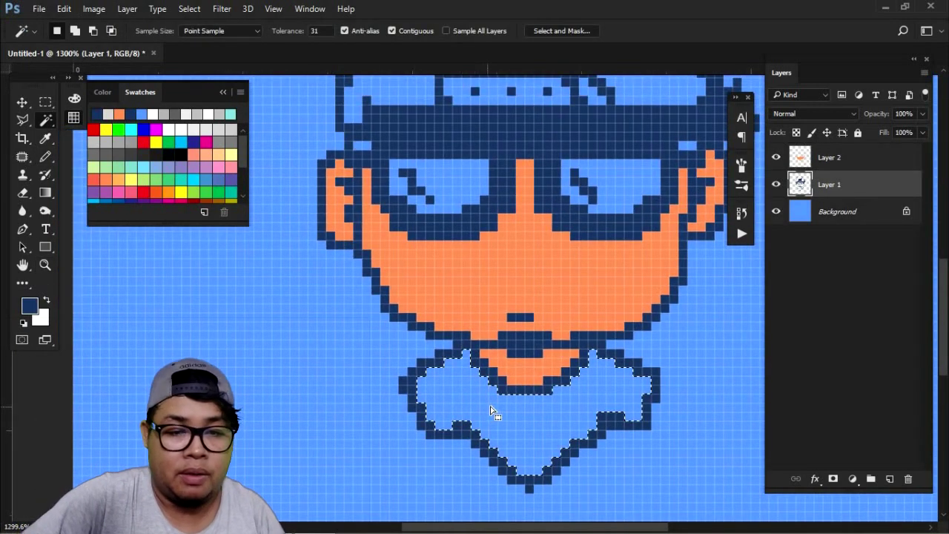
{"action": "left_click", "coordinate": [823, 157]}
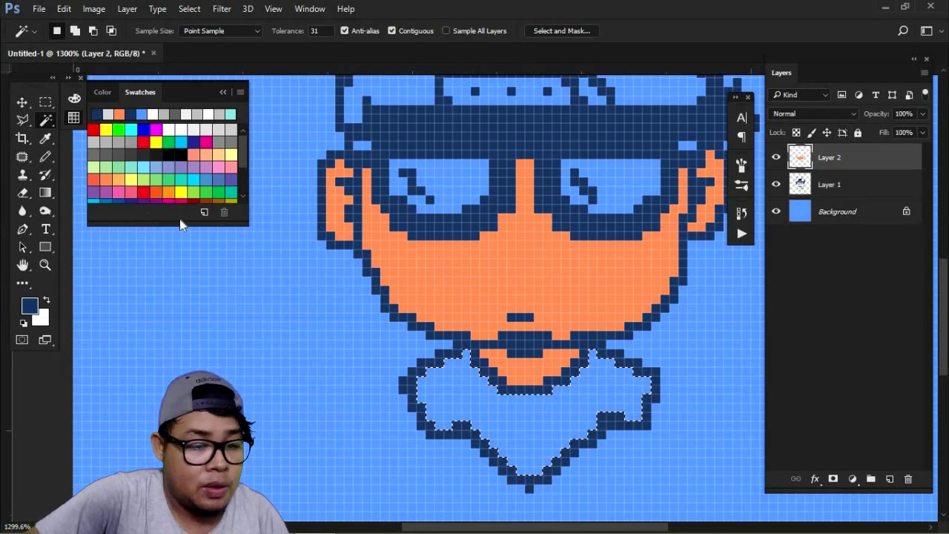
{"action": "left_click_drag", "start_coordinate": [329, 286], "coordinate": [302, 218]}
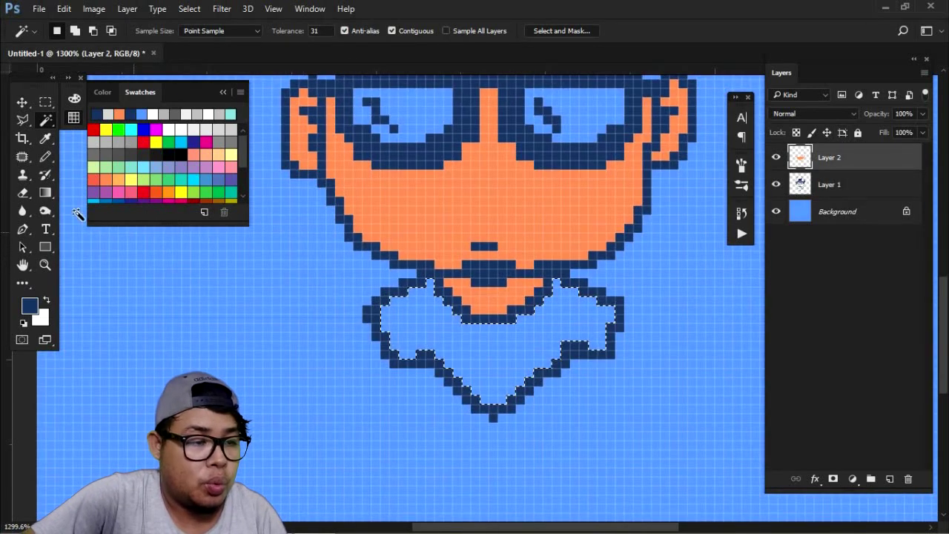
{"action": "left_click", "coordinate": [195, 130]}
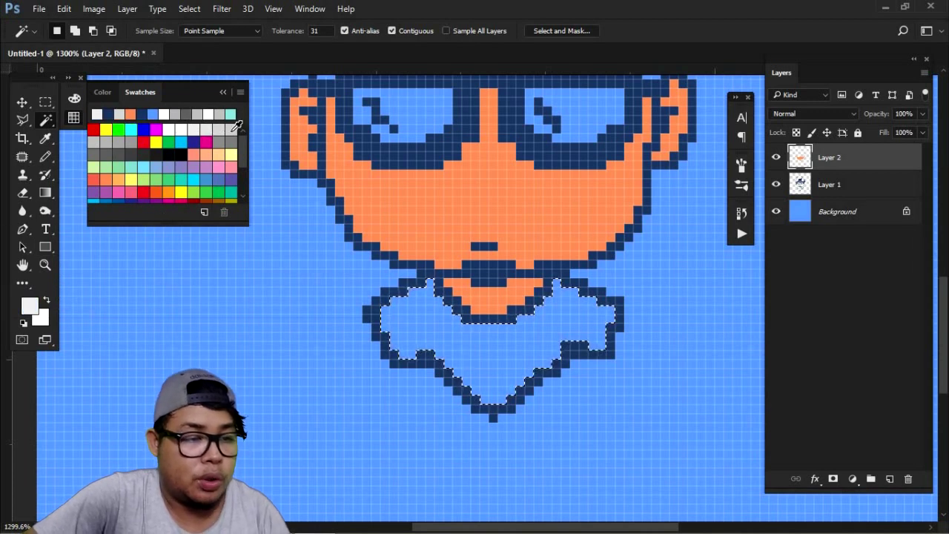
{"action": "left_click", "coordinate": [232, 131]}
{"action": "key", "text": "alt+BackSpace"}
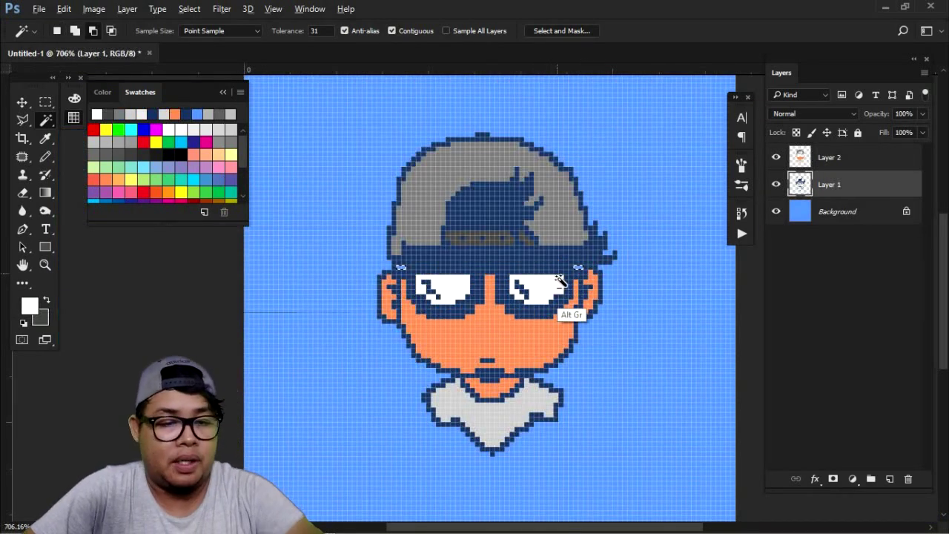
Step: Fill the two small selected gaps beside the upper outer corners of the glasses with white and deselect
{"action": "key", "text": "m"}
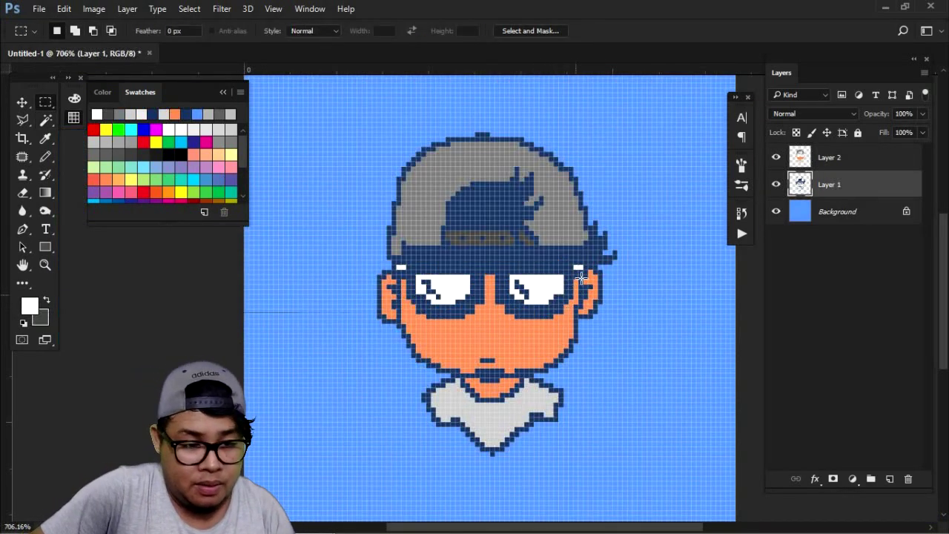
{"action": "key", "text": "z"}
{"action": "left_click_drag", "start_coordinate": [565, 301], "coordinate": [501, 323]}
{"action": "left_click_drag", "start_coordinate": [505, 322], "coordinate": [571, 252]}
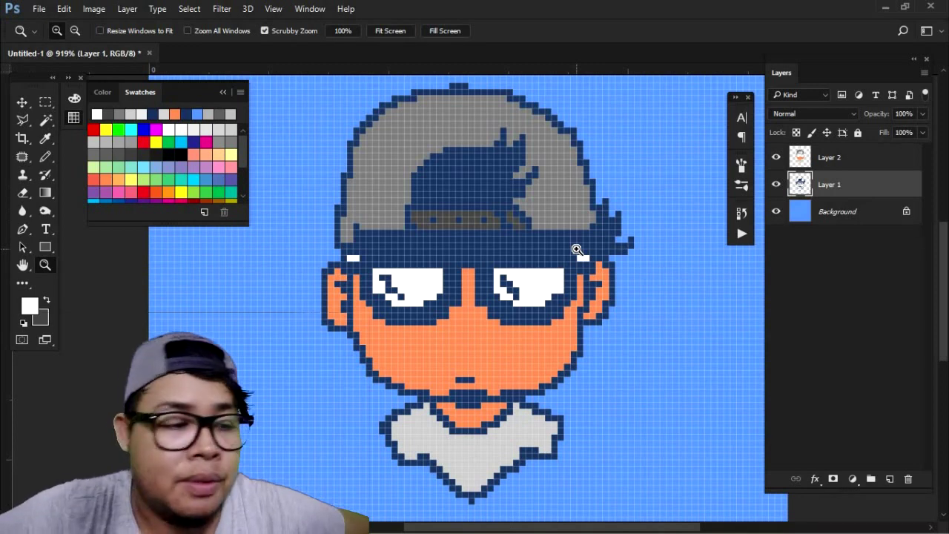
Step: Select the skin areas on Layer 2 with the Magic Wand and set a darker shade of the orange as foreground colour
{"action": "left_click", "coordinate": [824, 161]}
{"action": "key", "text": "w"}
{"action": "left_click", "coordinate": [530, 349], "text": "shift"}
{"action": "left_click", "coordinate": [465, 421], "text": "shift"}
{"action": "key", "text": "b"}
{"action": "left_click", "coordinate": [466, 415], "text": "alt"}
{"action": "left_click", "coordinate": [30, 305]}
{"action": "left_click", "coordinate": [429, 157]}
{"action": "left_click", "coordinate": [611, 113]}
Step: Paint dark orange shadows on the nose bridge, below the glasses and inside both ears with the Pencil
{"action": "mouse_move", "coordinate": [467, 273]}
{"action": "left_mouse_down"}
{"action": "mouse_move", "coordinate": [377, 322]}
{"action": "mouse_move", "coordinate": [356, 281]}
{"action": "left_mouse_up"}
{"action": "mouse_move", "coordinate": [479, 311]}
{"action": "left_mouse_down"}
{"action": "mouse_move", "coordinate": [538, 330]}
{"action": "mouse_move", "coordinate": [580, 281]}
{"action": "left_mouse_up"}
{"action": "left_click_drag", "start_coordinate": [337, 274], "coordinate": [341, 321]}
{"action": "left_click_drag", "start_coordinate": [598, 273], "coordinate": [590, 315]}
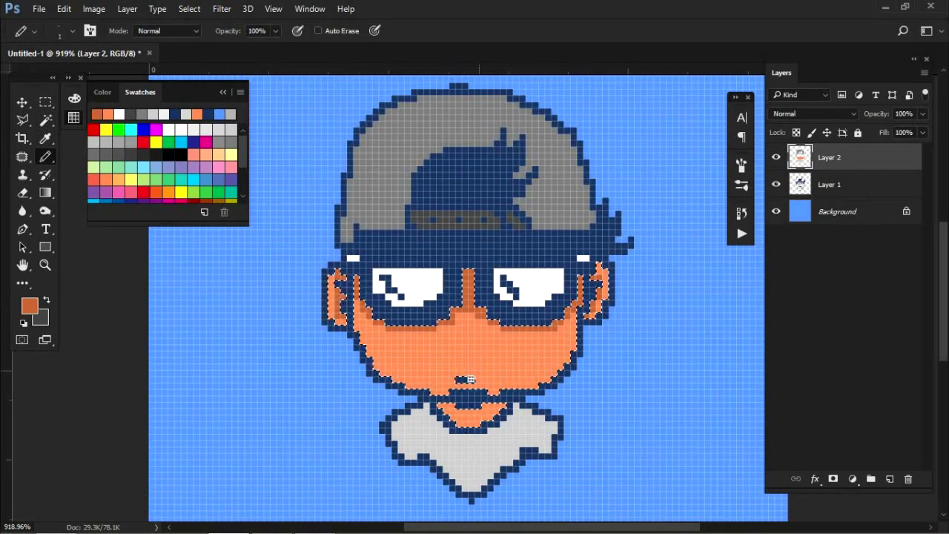
Step: Paint dark orange shadows under the nose, along both sides of the face and across the neck
{"action": "left_click_drag", "start_coordinate": [458, 386], "coordinate": [472, 385]}
{"action": "left_click_drag", "start_coordinate": [574, 326], "coordinate": [548, 381]}
{"action": "left_click_drag", "start_coordinate": [445, 406], "coordinate": [501, 408]}
{"action": "left_click_drag", "start_coordinate": [364, 307], "coordinate": [399, 392]}
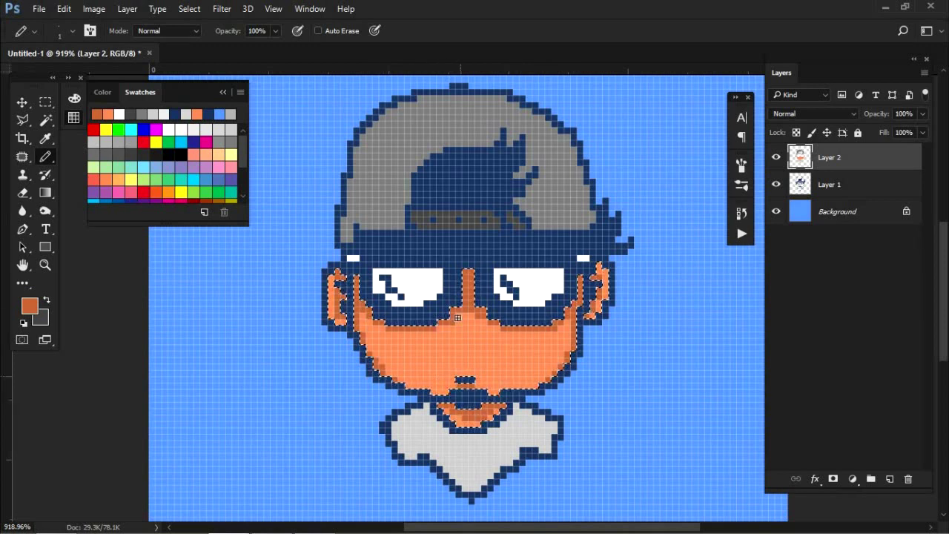
Step: Select the gray cap area with the Magic Wand and shade its lower edges on both sides with dark gray
{"action": "left_click", "coordinate": [376, 218], "text": "alt"}
{"action": "key", "text": "w"}
{"action": "left_click", "coordinate": [377, 218]}
{"action": "key", "text": "b"}
{"action": "key", "text": "x"}
{"action": "mouse_move", "coordinate": [346, 223]}
{"action": "left_mouse_down"}
{"action": "mouse_move", "coordinate": [343, 233]}
{"action": "mouse_move", "coordinate": [405, 194]}
{"action": "left_mouse_up"}
{"action": "left_click_drag", "start_coordinate": [525, 209], "coordinate": [590, 221]}
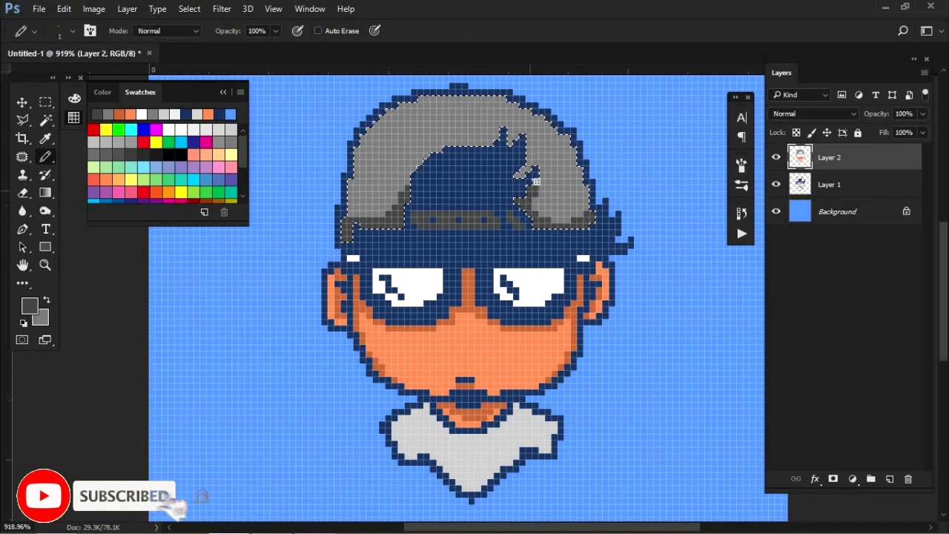
Step: Continue the dark gray shading around the hair spikes and up both sides of the cap
{"action": "left_click_drag", "start_coordinate": [532, 182], "coordinate": [519, 175]}
{"action": "left_click_drag", "start_coordinate": [510, 144], "coordinate": [509, 133]}
{"action": "left_click_drag", "start_coordinate": [590, 217], "coordinate": [584, 194]}
{"action": "left_click_drag", "start_coordinate": [348, 197], "coordinate": [357, 153]}
{"action": "left_click_drag", "start_coordinate": [407, 189], "coordinate": [411, 174]}
Step: Pick a mid-gray foreground colour and paint softer shading beside the cap's dark shadows and around the hair
{"action": "left_click", "coordinate": [30, 305]}
{"action": "left_click_drag", "start_coordinate": [459, 72], "coordinate": [652, 161]}
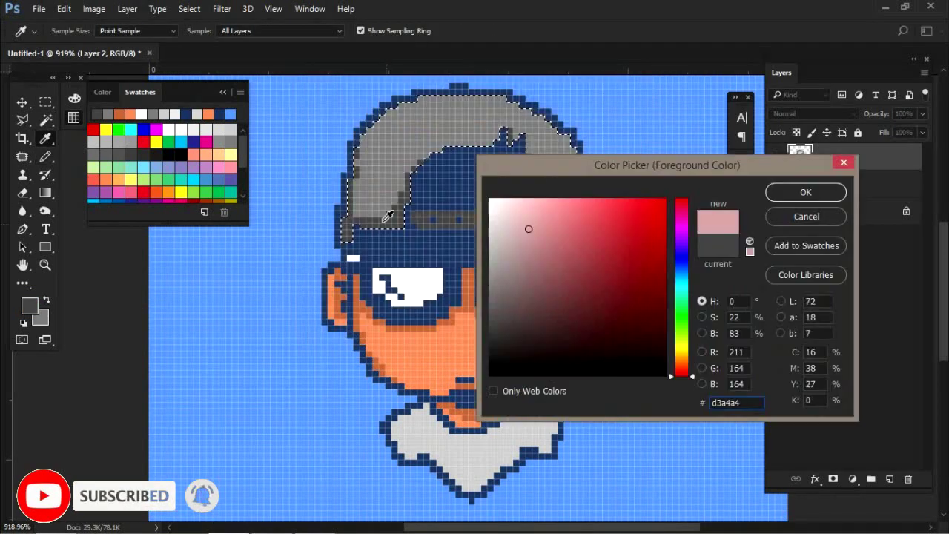
{"action": "left_click_drag", "start_coordinate": [529, 228], "coordinate": [491, 301]}
{"action": "left_click", "coordinate": [805, 192]}
{"action": "left_click_drag", "start_coordinate": [358, 217], "coordinate": [400, 209]}
{"action": "left_click_drag", "start_coordinate": [538, 207], "coordinate": [581, 218]}
{"action": "left_click_drag", "start_coordinate": [402, 194], "coordinate": [419, 157]}
{"action": "left_click_drag", "start_coordinate": [529, 148], "coordinate": [543, 171]}
{"action": "left_click_drag", "start_coordinate": [536, 203], "coordinate": [566, 212]}
{"action": "mouse_move", "coordinate": [355, 175]}
{"action": "left_mouse_down"}
{"action": "mouse_move", "coordinate": [387, 214]}
{"action": "mouse_move", "coordinate": [409, 168]}
{"action": "left_mouse_up"}
Step: Sample the orange skin colour, pick a lighter shade of it, and paint highlights along both cheeks and the jaw
{"action": "key", "text": "z"}
{"action": "mouse_move", "coordinate": [512, 264]}
{"action": "left_mouse_down"}
{"action": "mouse_move", "coordinate": [462, 297]}
{"action": "mouse_move", "coordinate": [503, 297]}
{"action": "left_mouse_up"}
{"action": "key", "text": "b"}
{"action": "left_click", "coordinate": [445, 289], "text": "alt"}
{"action": "left_click", "coordinate": [30, 305]}
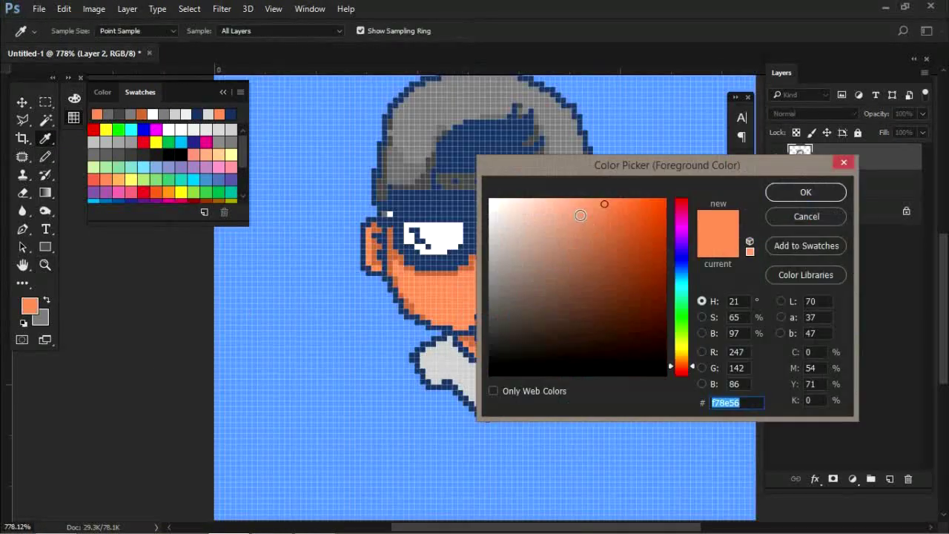
{"action": "left_click", "coordinate": [578, 218]}
{"action": "left_click", "coordinate": [805, 191]}
{"action": "left_click_drag", "start_coordinate": [427, 312], "coordinate": [407, 270]}
{"action": "left_click_drag", "start_coordinate": [573, 268], "coordinate": [550, 315]}
{"action": "mouse_move", "coordinate": [419, 282]}
{"action": "left_mouse_down"}
{"action": "mouse_move", "coordinate": [437, 316]}
{"action": "mouse_move", "coordinate": [440, 279]}
{"action": "left_mouse_up"}
{"action": "left_click_drag", "start_coordinate": [549, 275], "coordinate": [563, 295]}
Step: Pick a darker navy foreground colour and shade the rims of both glasses lenses with the Pencil
{"action": "left_click", "coordinate": [397, 281], "text": "alt"}
{"action": "left_click", "coordinate": [30, 305]}
{"action": "left_click", "coordinate": [642, 332]}
{"action": "left_click", "coordinate": [808, 191]}
{"action": "left_click_drag", "start_coordinate": [475, 225], "coordinate": [429, 267]}
{"action": "left_click_drag", "start_coordinate": [493, 225], "coordinate": [530, 268]}
{"action": "left_click_drag", "start_coordinate": [403, 246], "coordinate": [413, 259]}
{"action": "left_click_drag", "start_coordinate": [543, 267], "coordinate": [563, 258]}
Step: Extend the darker navy shading across the top of the glasses' frame, both temples and the remaining rims
{"action": "mouse_move", "coordinate": [406, 220]}
{"action": "left_mouse_down"}
{"action": "mouse_move", "coordinate": [472, 221]}
{"action": "mouse_move", "coordinate": [506, 237]}
{"action": "left_mouse_up"}
{"action": "left_click_drag", "start_coordinate": [573, 227], "coordinate": [564, 246]}
{"action": "mouse_move", "coordinate": [389, 222]}
{"action": "left_mouse_down"}
{"action": "mouse_move", "coordinate": [395, 245]}
{"action": "mouse_move", "coordinate": [380, 224]}
{"action": "left_mouse_up"}
{"action": "left_click_drag", "start_coordinate": [593, 211], "coordinate": [593, 224]}
{"action": "left_click_drag", "start_coordinate": [476, 227], "coordinate": [452, 262]}
{"action": "left_click_drag", "start_coordinate": [547, 263], "coordinate": [517, 259]}
{"action": "mouse_move", "coordinate": [391, 214]}
{"action": "left_mouse_down"}
{"action": "mouse_move", "coordinate": [577, 221]}
{"action": "mouse_move", "coordinate": [564, 251]}
{"action": "mouse_move", "coordinate": [549, 252]}
{"action": "left_mouse_up"}
Step: Pick a gray foreground colour, select the shirt area and shade the shirt with the Pencil
{"action": "key", "text": "ctrl+space"}
{"action": "mouse_move", "coordinate": [514, 210]}
{"action": "left_mouse_down"}
{"action": "mouse_move", "coordinate": [497, 232]}
{"action": "mouse_move", "coordinate": [475, 229]}
{"action": "left_mouse_up"}
{"action": "left_click", "coordinate": [30, 306]}
{"action": "key", "text": "Return"}
{"action": "key", "text": "w"}
{"action": "key", "text": "b"}
{"action": "left_click_drag", "start_coordinate": [433, 393], "coordinate": [477, 428]}
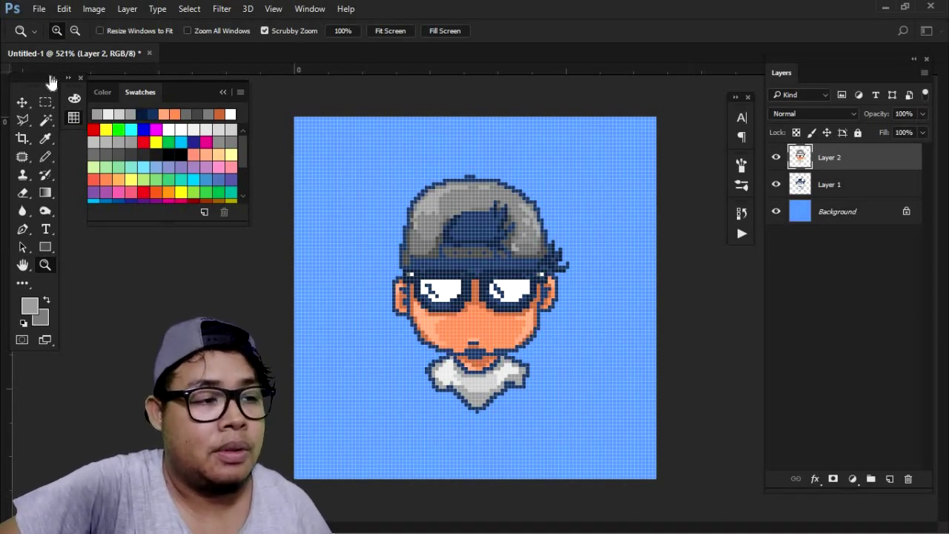
{"action": "left_click", "coordinate": [39, 8]}
{"action": "left_click", "coordinate": [189, 8]}
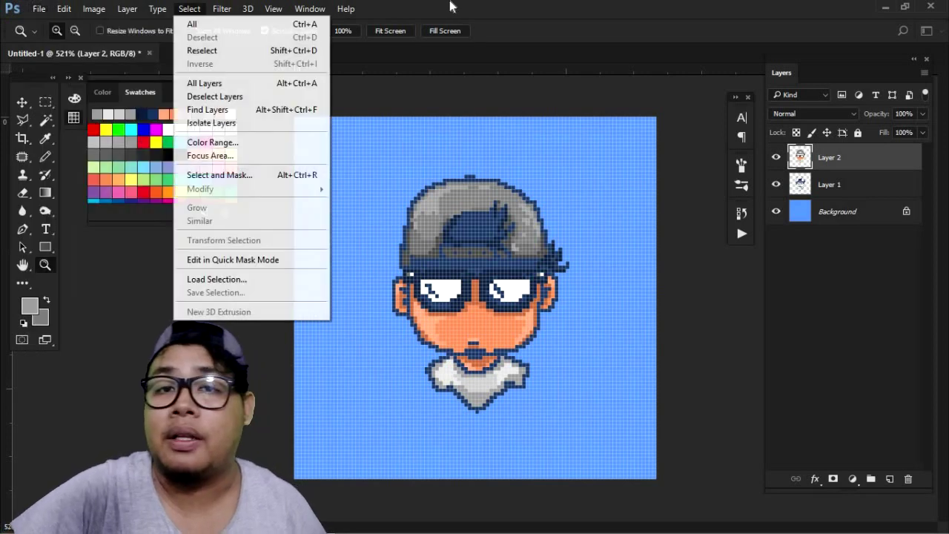
{"action": "left_click", "coordinate": [452, 6]}
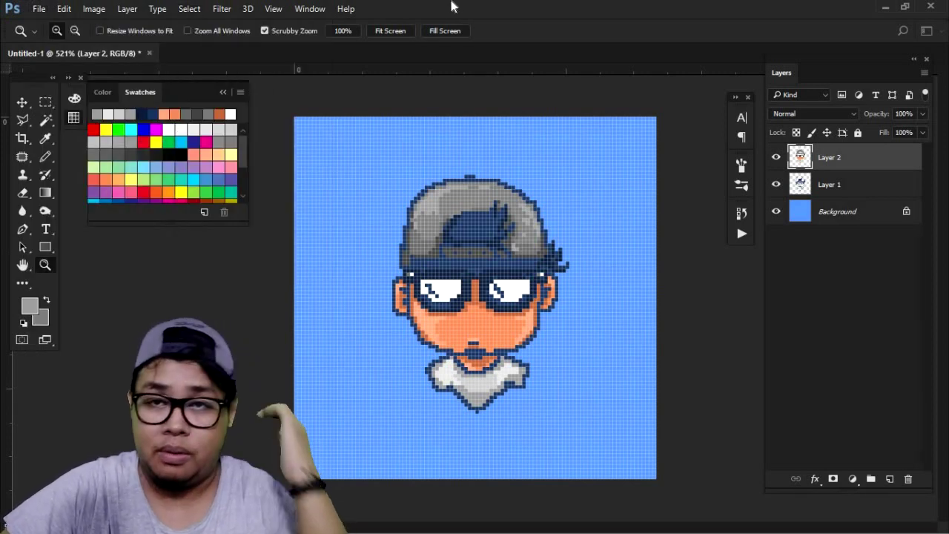
Step: Create a new document from the A3 print preset, 297 × 420 mm at 300 pixels/inch in RGB Color
{"action": "key", "text": "ctrl+n"}
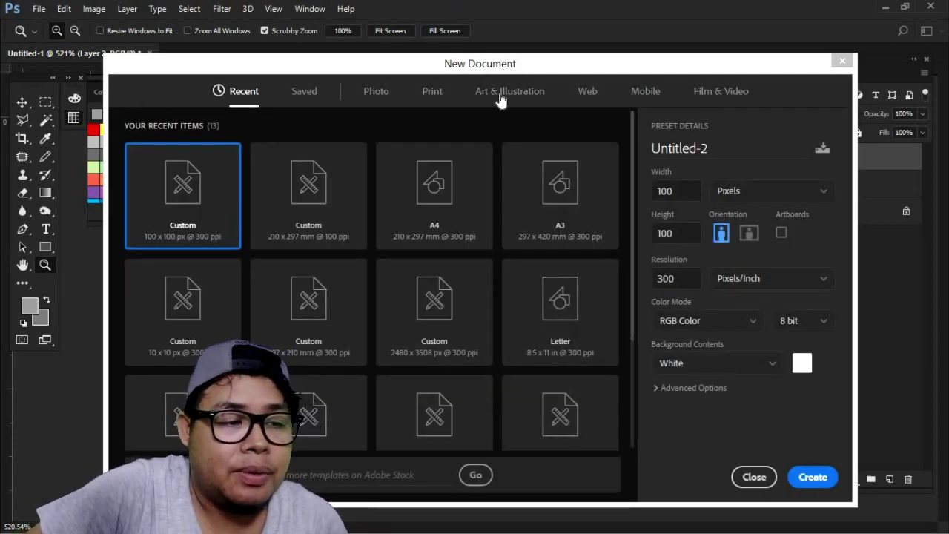
{"action": "left_click", "coordinate": [433, 94]}
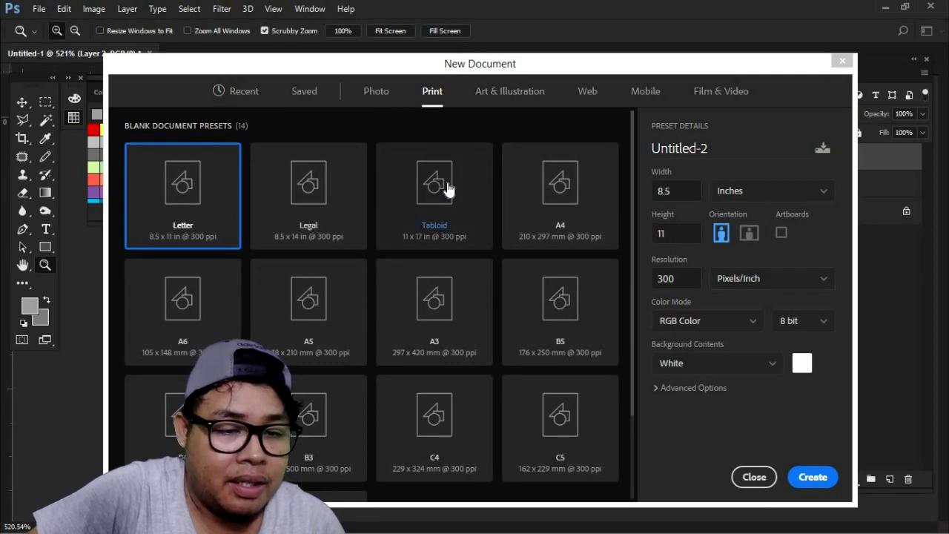
{"action": "left_click", "coordinate": [450, 290]}
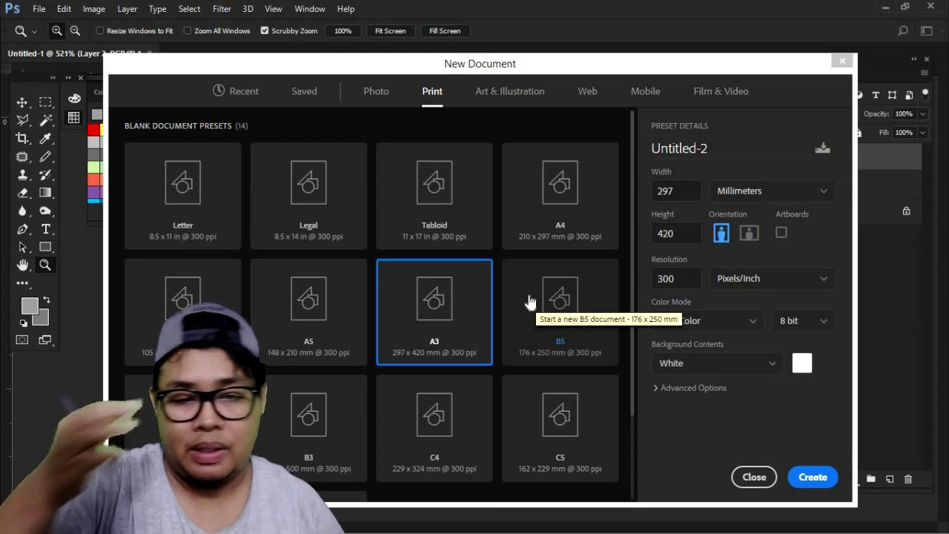
{"action": "key", "text": "Escape"}
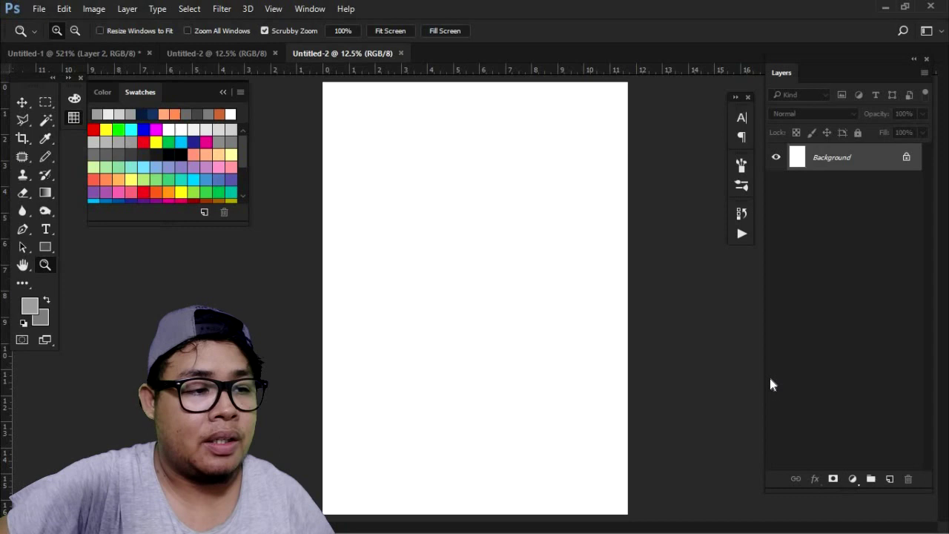
Step: Compare the open documents and close the duplicate blank Untitled-2
{"action": "left_click", "coordinate": [227, 58]}
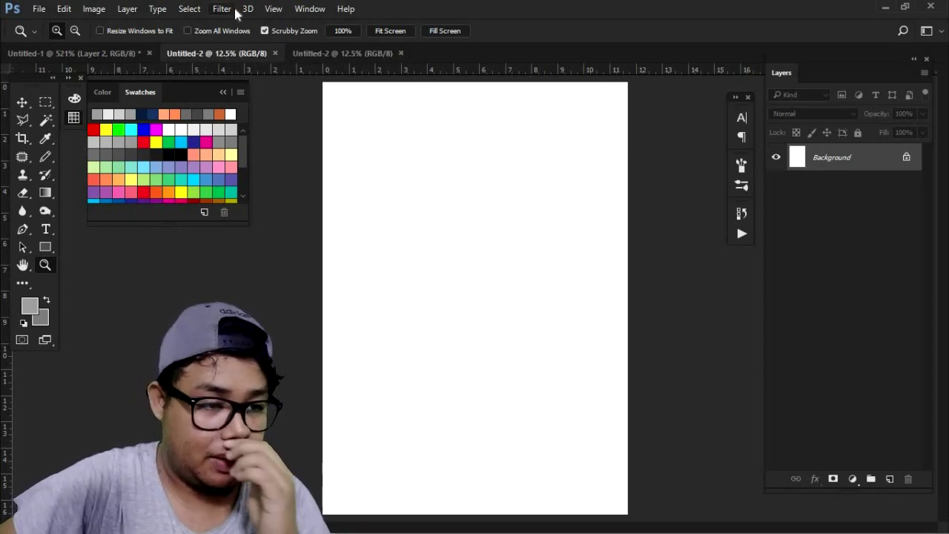
{"action": "left_click", "coordinate": [359, 57]}
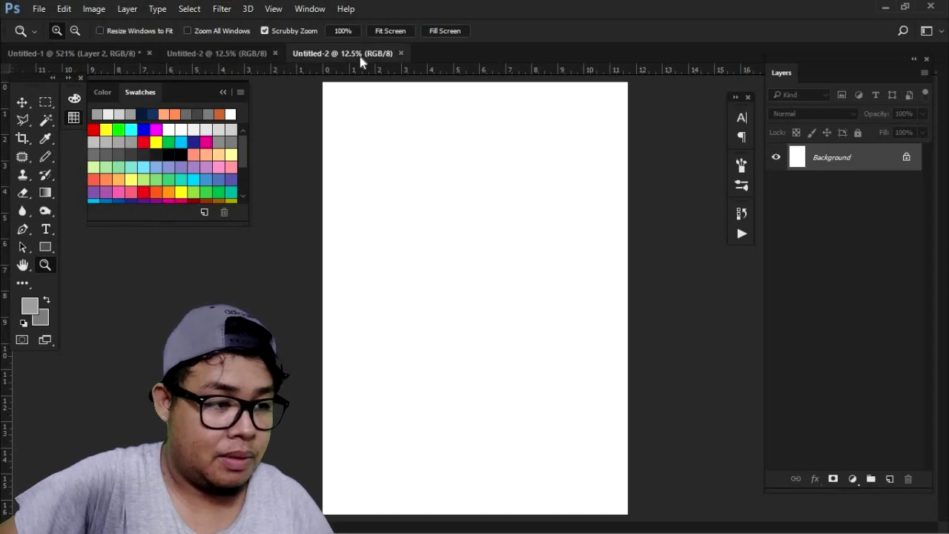
{"action": "left_click", "coordinate": [126, 52]}
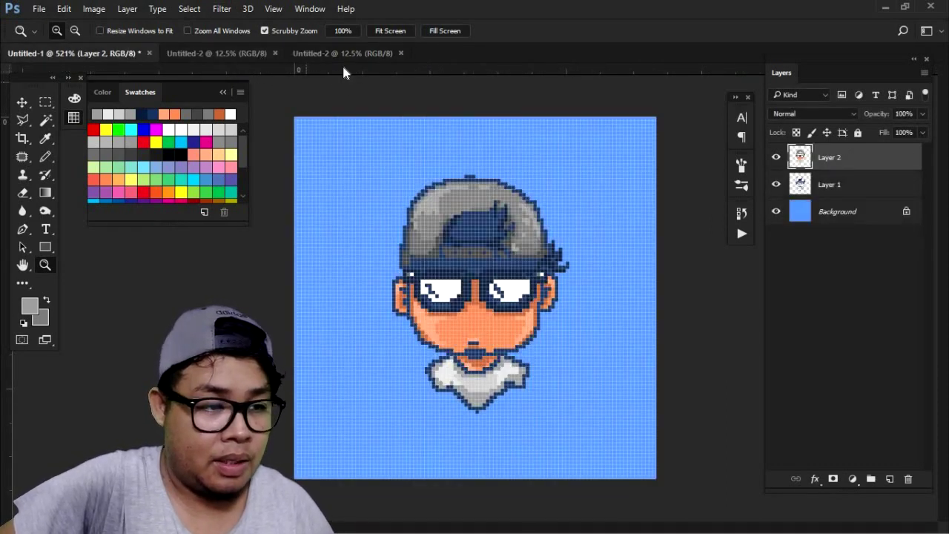
{"action": "left_click", "coordinate": [327, 52]}
{"action": "left_click", "coordinate": [241, 57]}
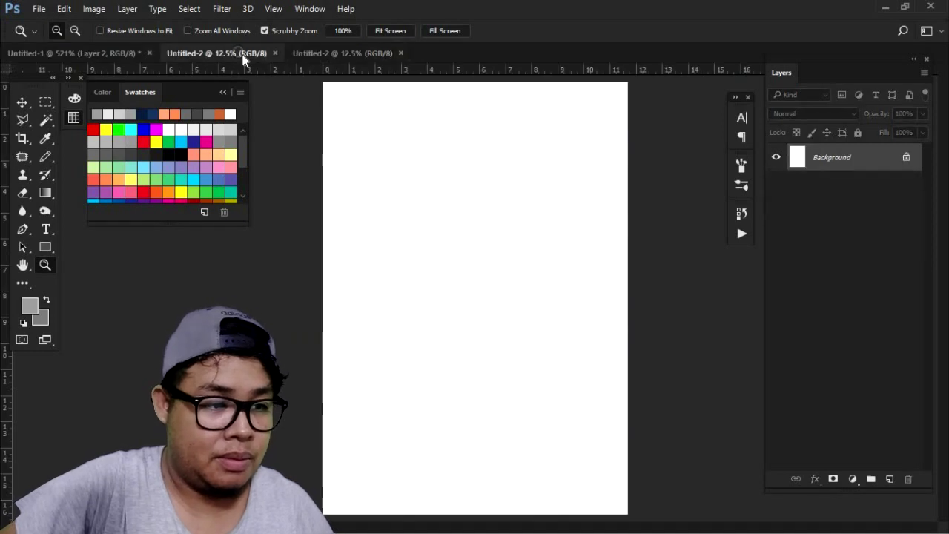
{"action": "left_click", "coordinate": [349, 56]}
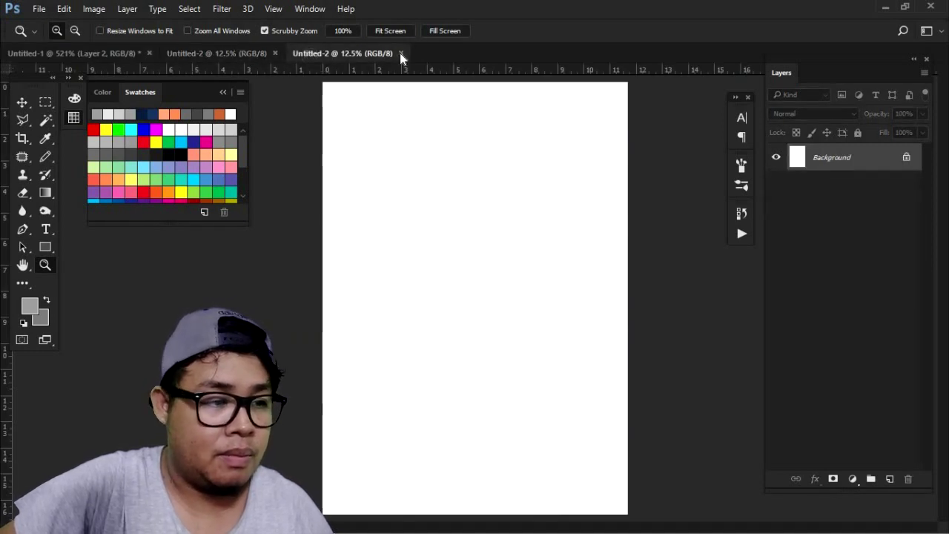
{"action": "left_click", "coordinate": [400, 53]}
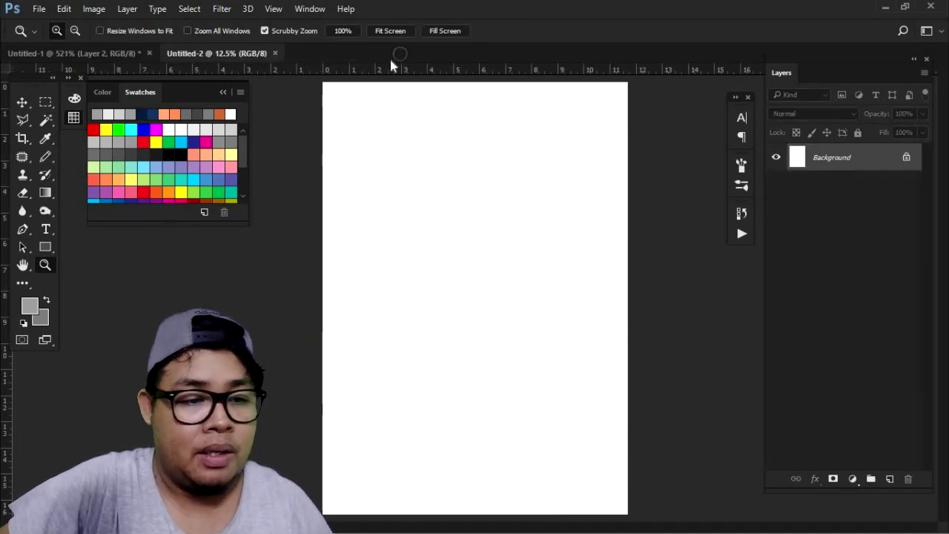
Step: Merge Layer 2 down into Layer 1 in the portrait document Untitled-1
{"action": "left_click", "coordinate": [134, 51]}
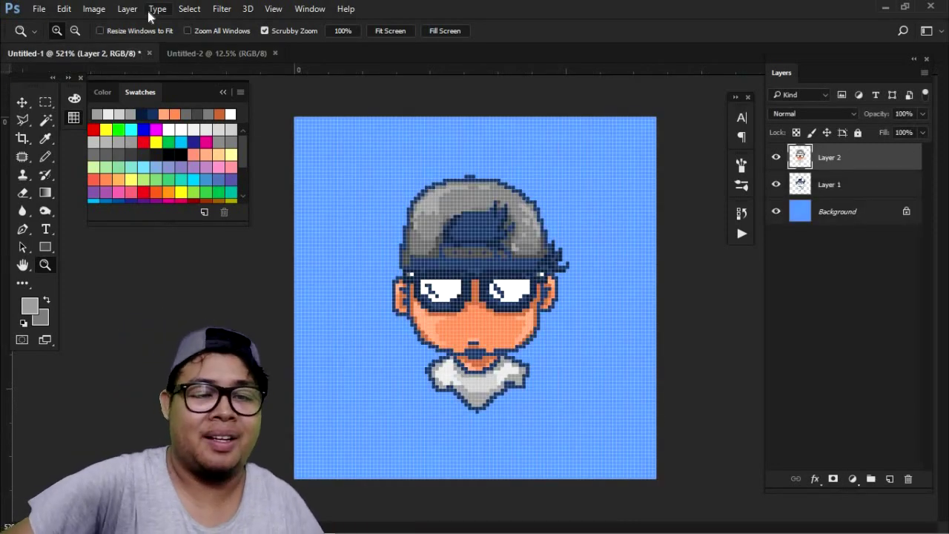
{"action": "right_click", "coordinate": [851, 163]}
{"action": "left_click", "coordinate": [658, 495]}
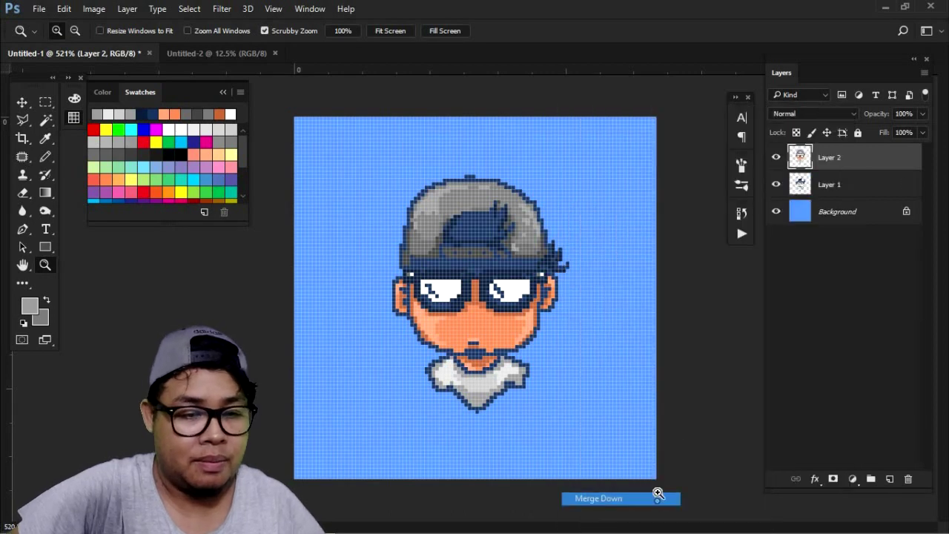
Step: Copy the merged portrait layer from Untitled-1 into the A3 document Untitled-2 and position it near the page centre
{"action": "key", "text": "v"}
{"action": "left_click_drag", "start_coordinate": [495, 290], "coordinate": [482, 249]}
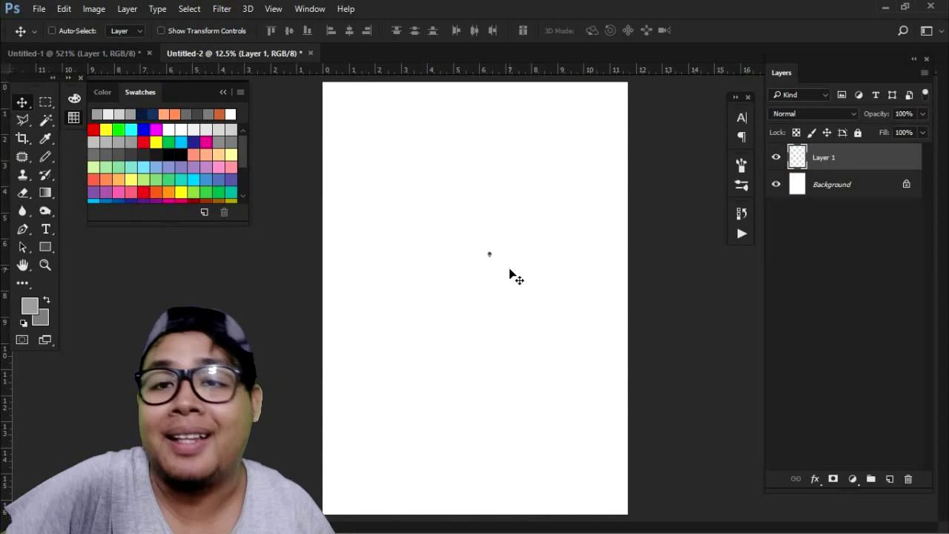
{"action": "mouse_move", "coordinate": [542, 265]}
{"action": "left_mouse_down"}
{"action": "mouse_move", "coordinate": [496, 286]}
{"action": "mouse_move", "coordinate": [508, 286]}
{"action": "mouse_move", "coordinate": [501, 296]}
{"action": "mouse_move", "coordinate": [548, 315]}
{"action": "mouse_move", "coordinate": [657, 390]}
{"action": "mouse_move", "coordinate": [483, 304]}
{"action": "mouse_move", "coordinate": [529, 276]}
{"action": "left_mouse_up"}
Step: Scale the tiny portrait proportionally to about 5890% so it spans most of the A3 page's width
{"action": "key", "text": "z"}
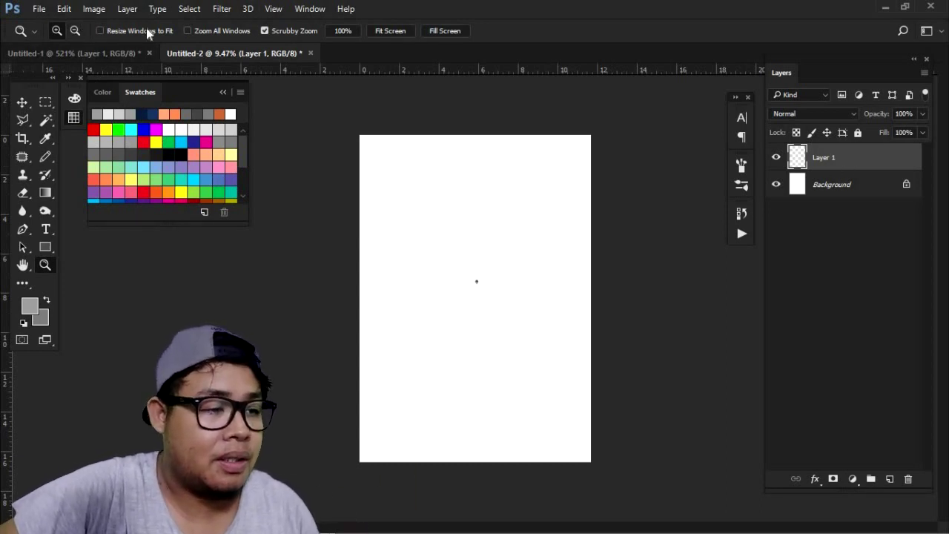
{"action": "left_click", "coordinate": [94, 9]}
{"action": "mouse_move", "coordinate": [63, 9]}
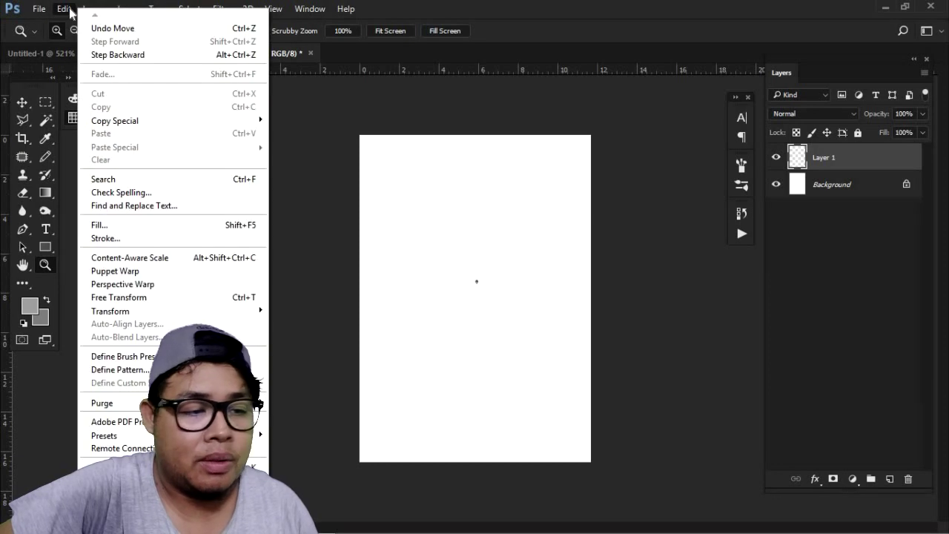
{"action": "mouse_move", "coordinate": [160, 311]}
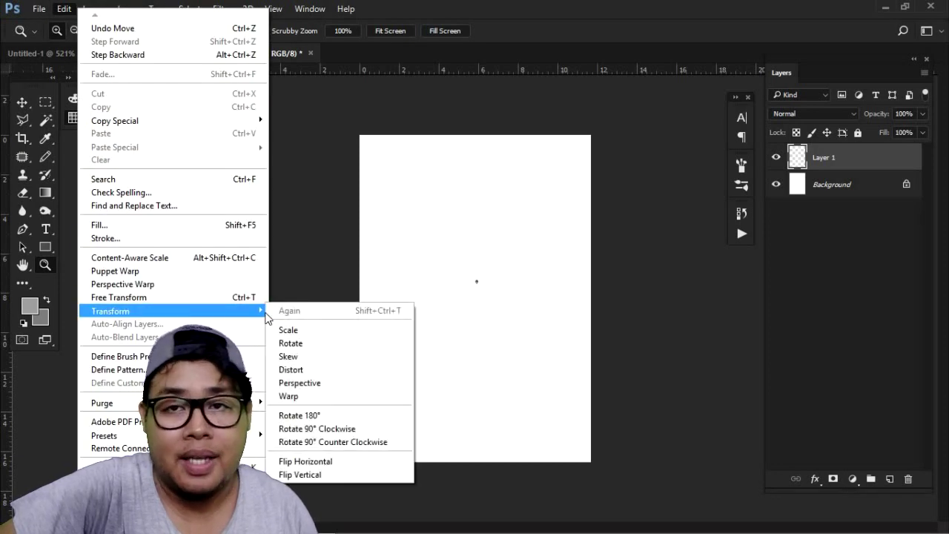
{"action": "left_click", "coordinate": [301, 331]}
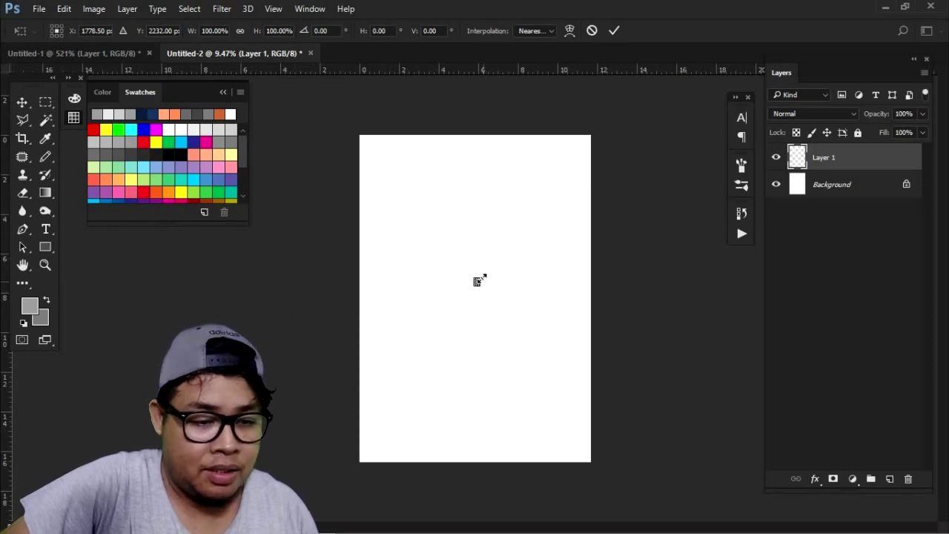
{"action": "left_click_drag", "start_coordinate": [480, 277], "coordinate": [557, 200]}
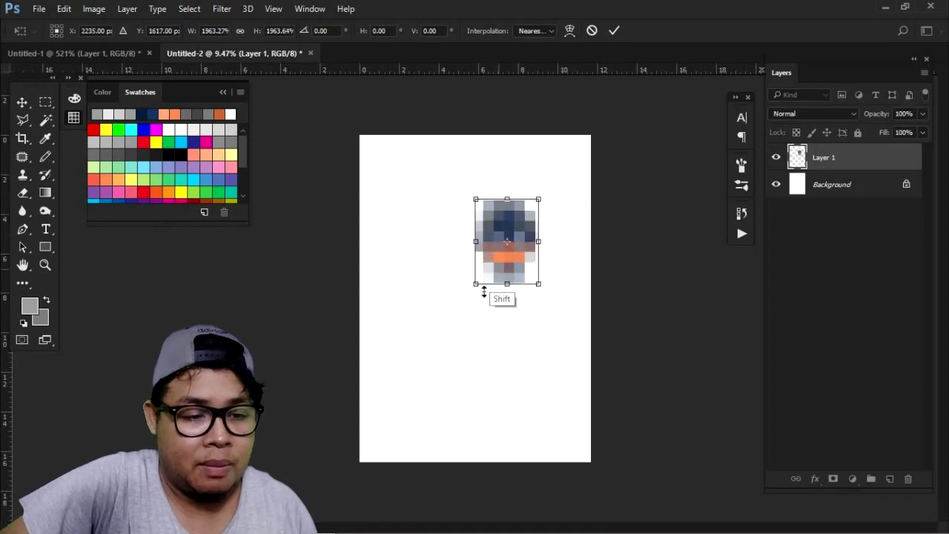
{"action": "left_click_drag", "start_coordinate": [479, 280], "coordinate": [402, 388]}
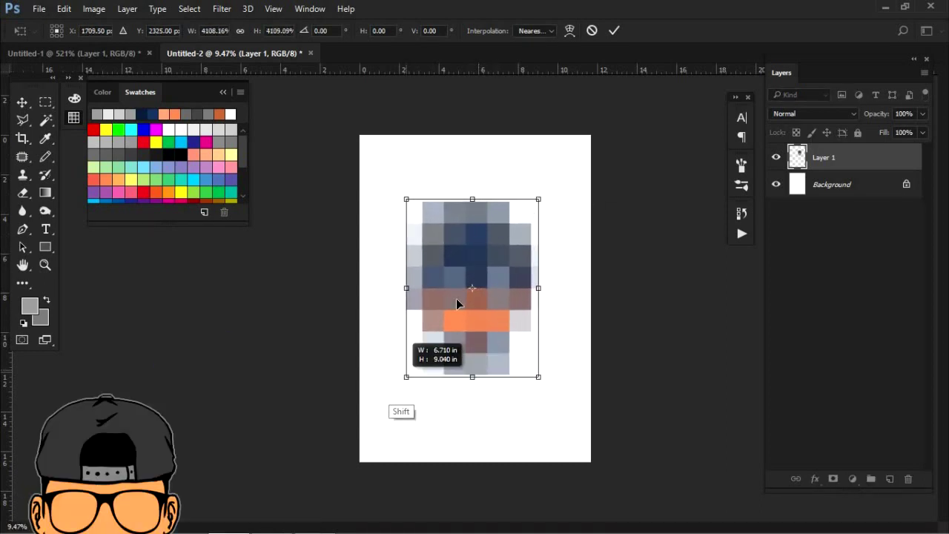
{"action": "left_click_drag", "start_coordinate": [536, 198], "coordinate": [586, 149]}
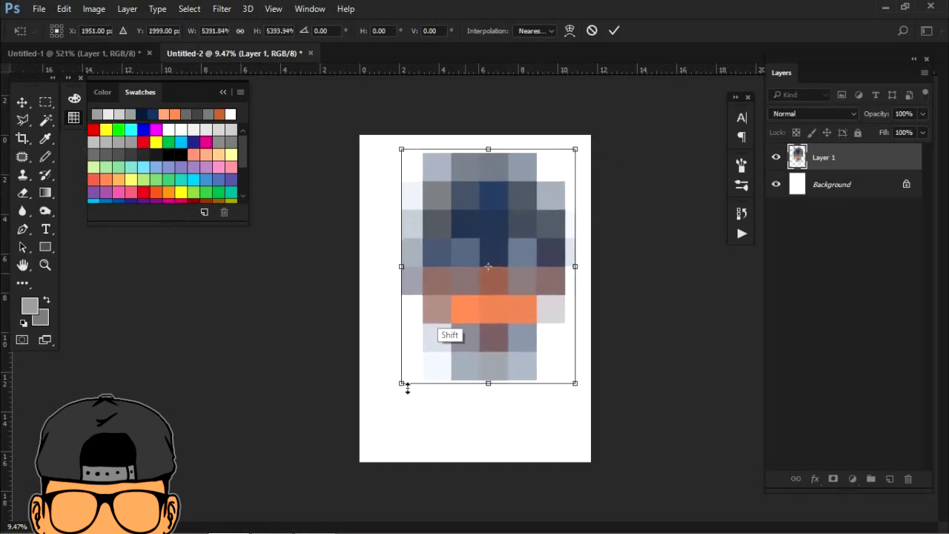
{"action": "left_click_drag", "start_coordinate": [402, 381], "coordinate": [386, 405]}
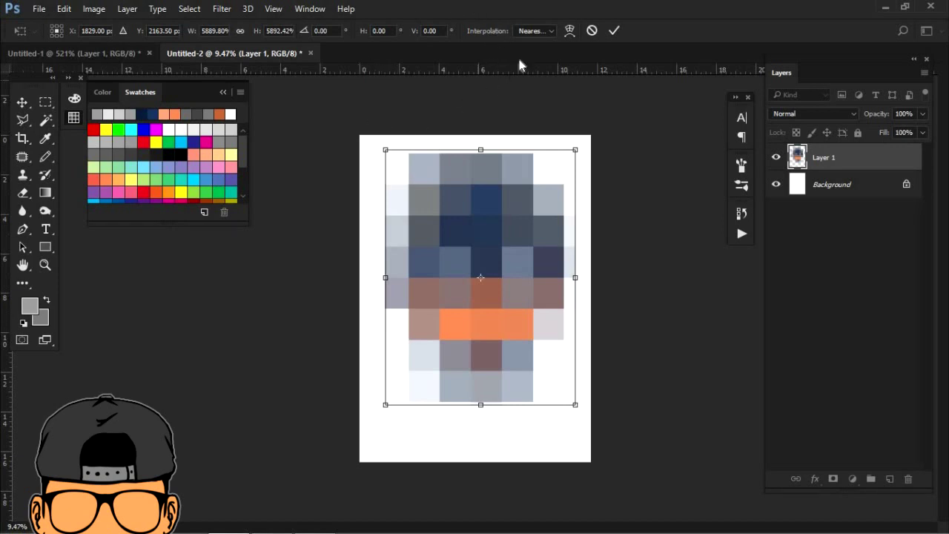
Step: Set the transform's interpolation to Nearest Neighbor and apply the scaling to the portrait
{"action": "left_click", "coordinate": [550, 31]}
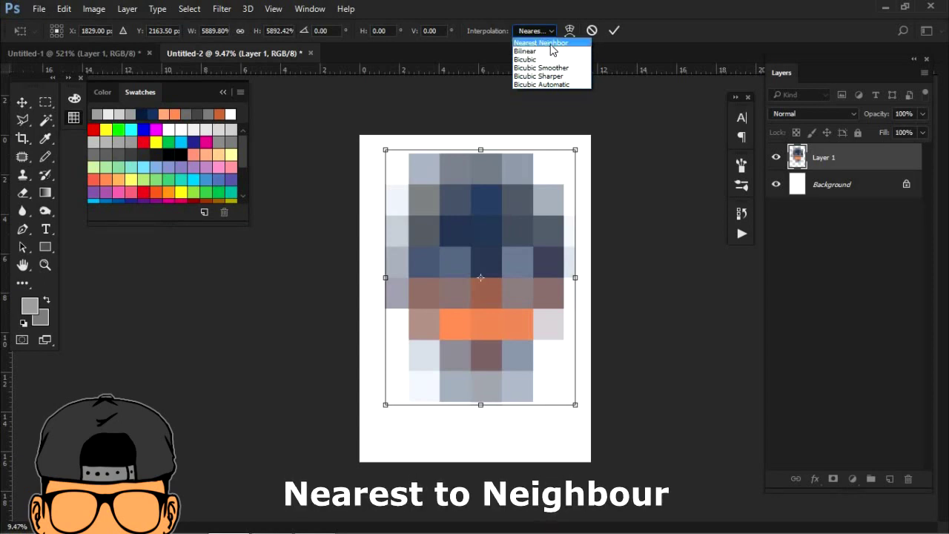
{"action": "left_click", "coordinate": [551, 44]}
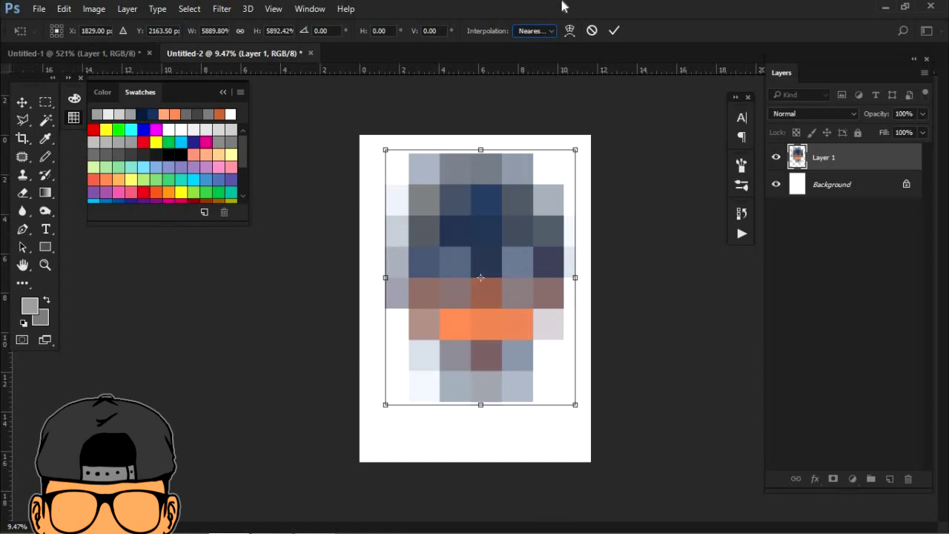
{"action": "key", "text": "ctrl+space"}
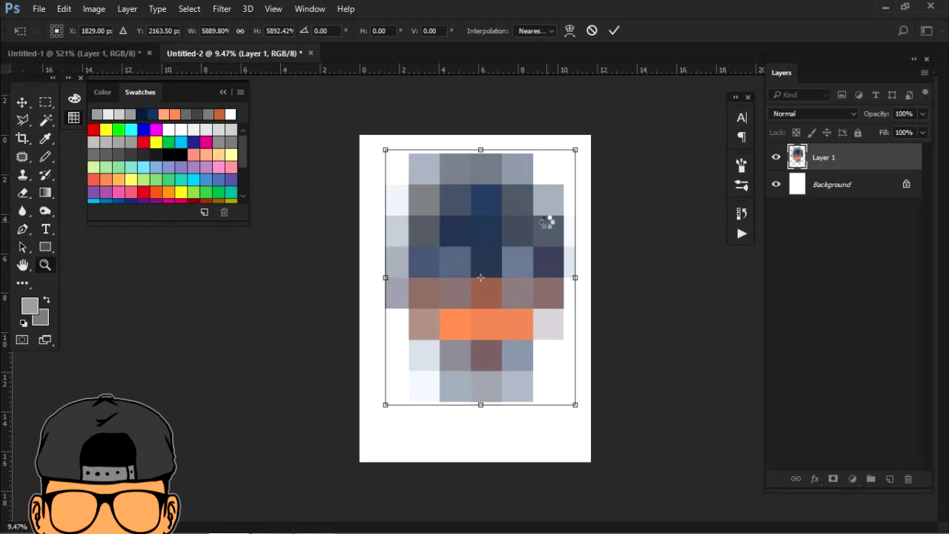
{"action": "key", "text": "Return"}
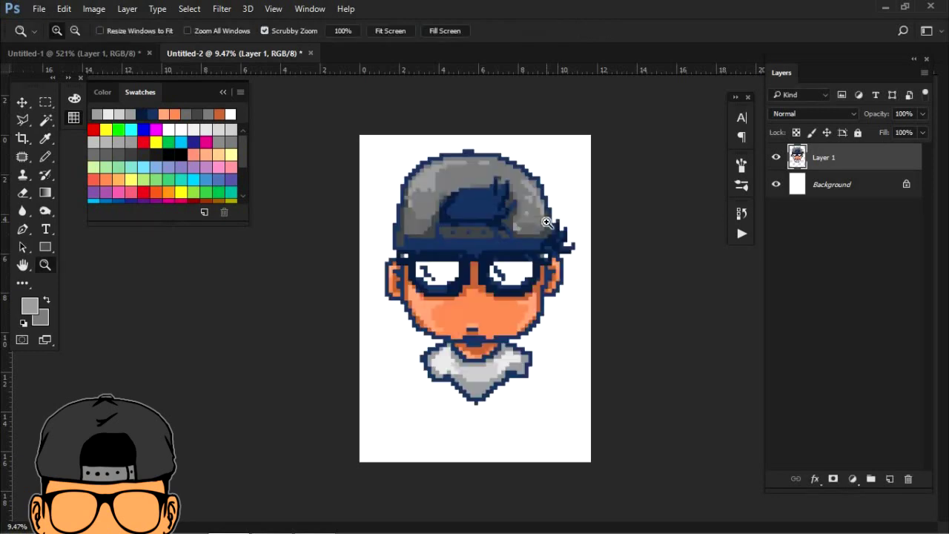